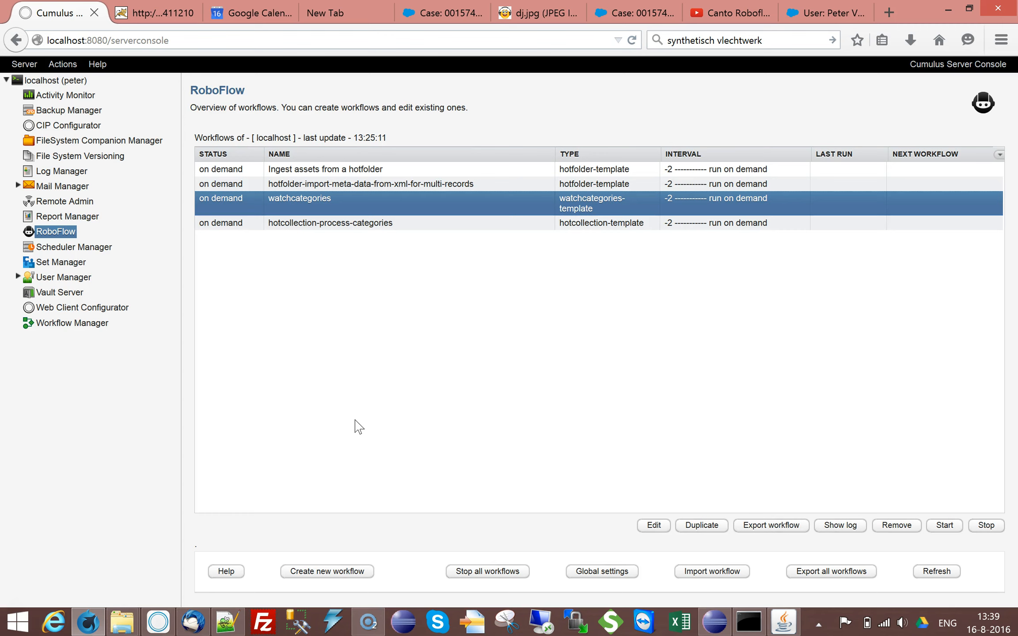
# Step: Open the settings of the hotcollection-process-categories workflow and review its parameters and its action script for records
pyautogui.click(334, 225)
pyautogui.click(654, 526)
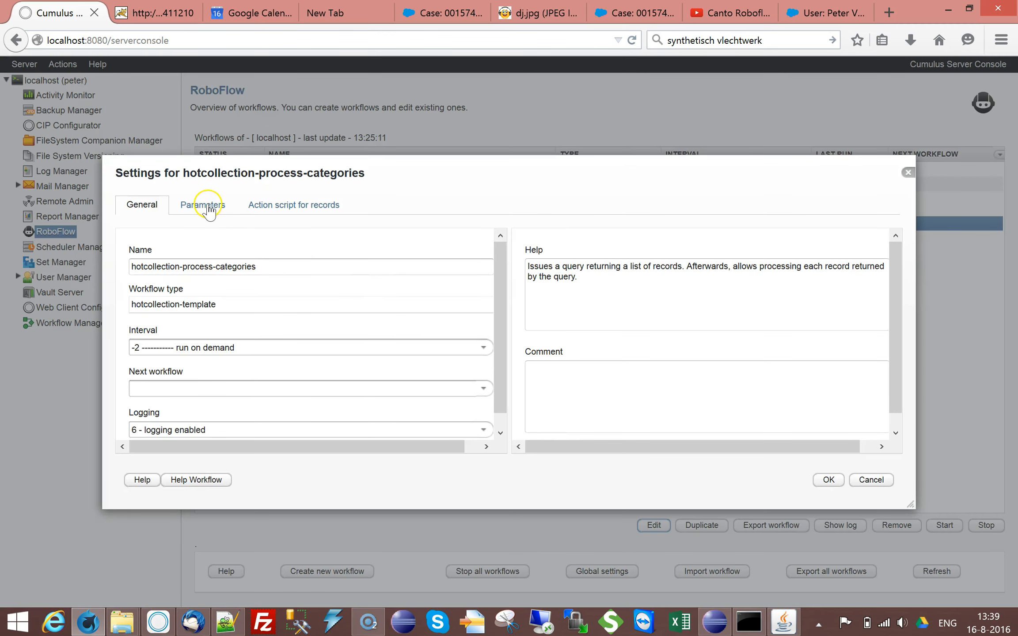
pyautogui.click(209, 211)
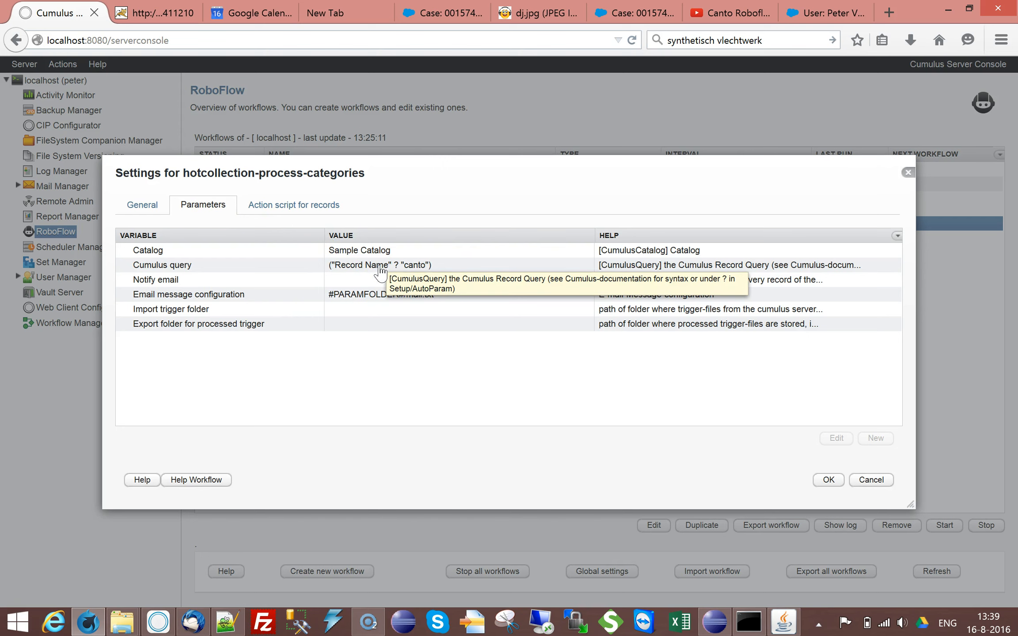
pyautogui.click(301, 206)
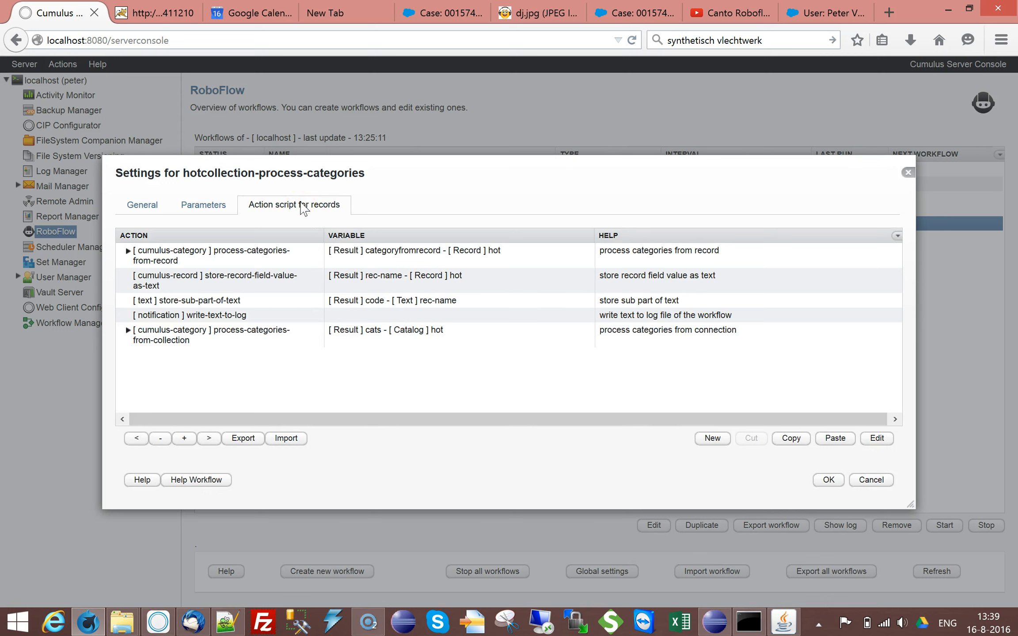
pyautogui.click(204, 205)
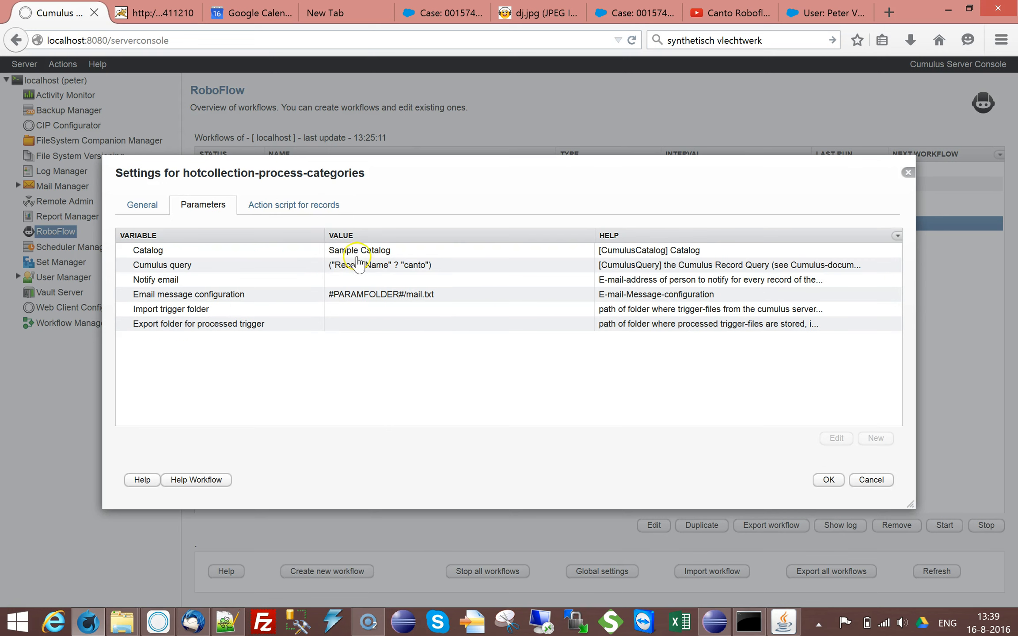
pyautogui.click(296, 206)
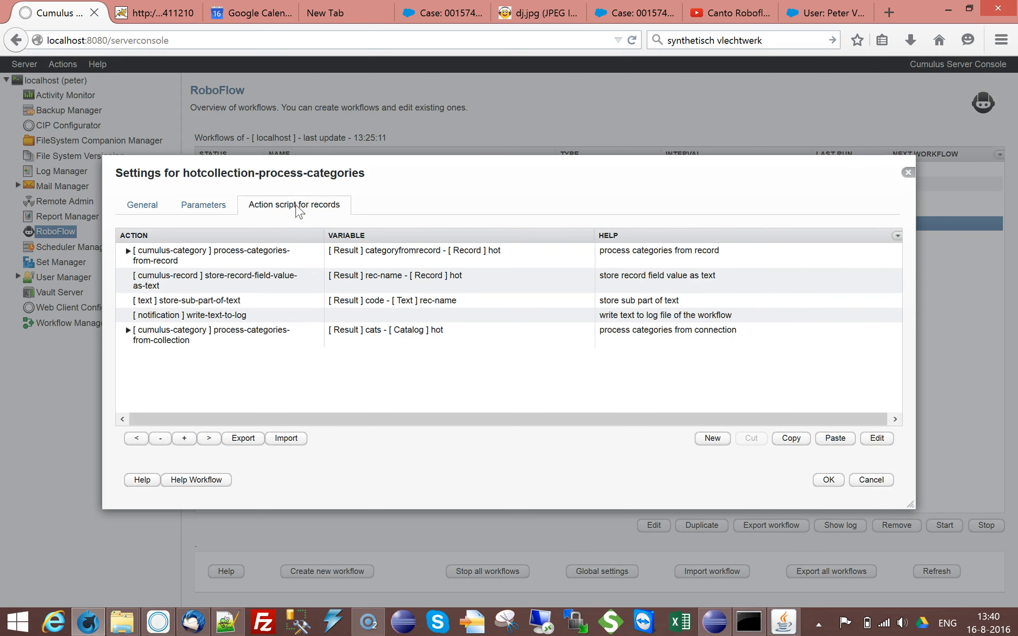
# Step: Expand the process-categories-from-record action and inspect its record variable, category path and output variable settings
pyautogui.click(241, 262)
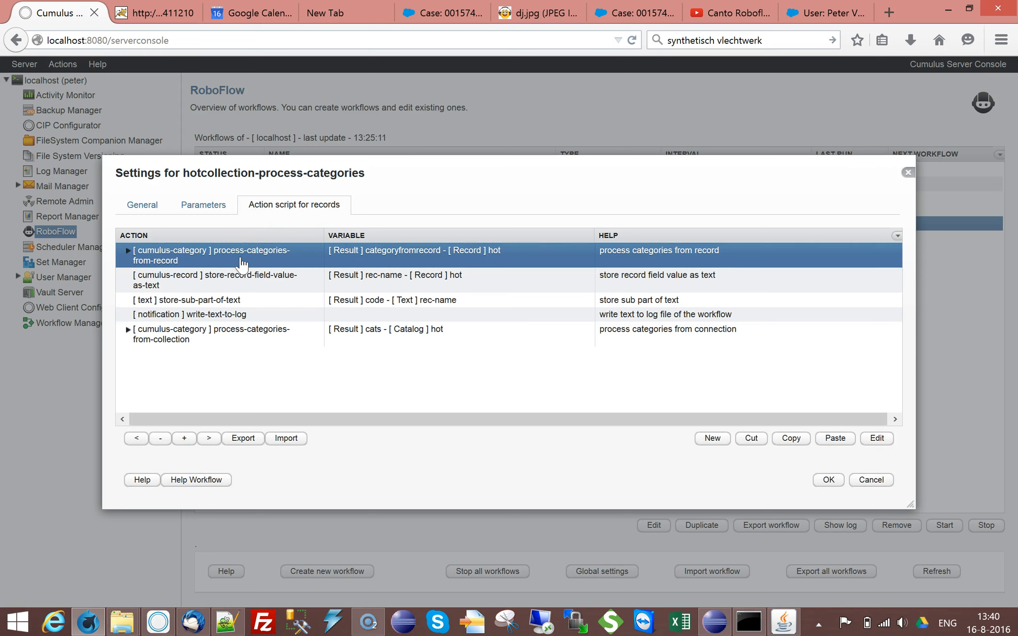
pyautogui.click(129, 250)
pyautogui.click(215, 280)
pyautogui.click(214, 301)
pyautogui.doubleClick(219, 256)
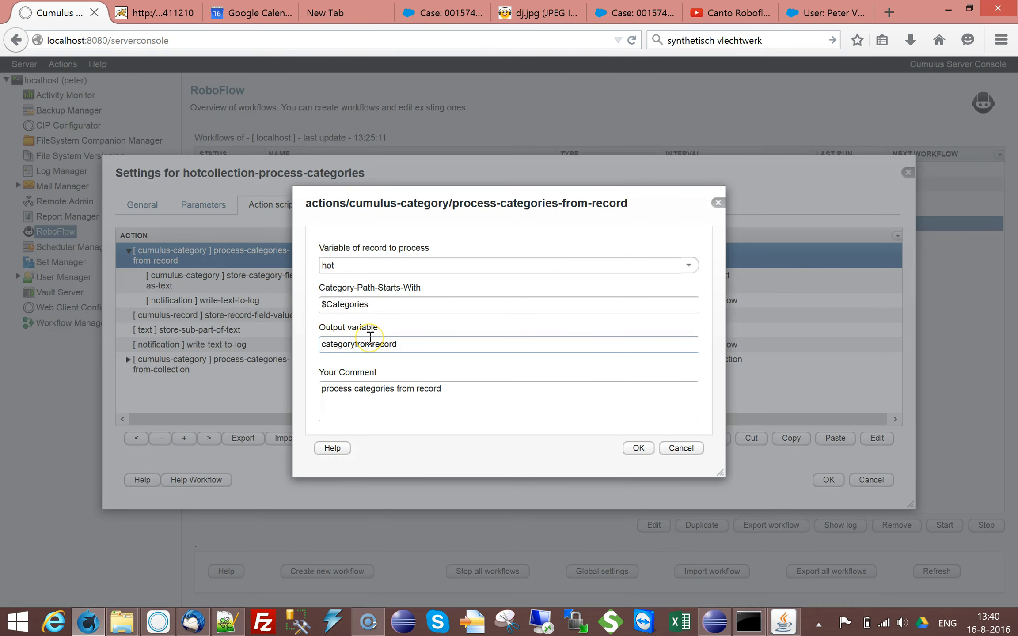
pyautogui.moveTo(370, 338)
pyautogui.click(700, 448)
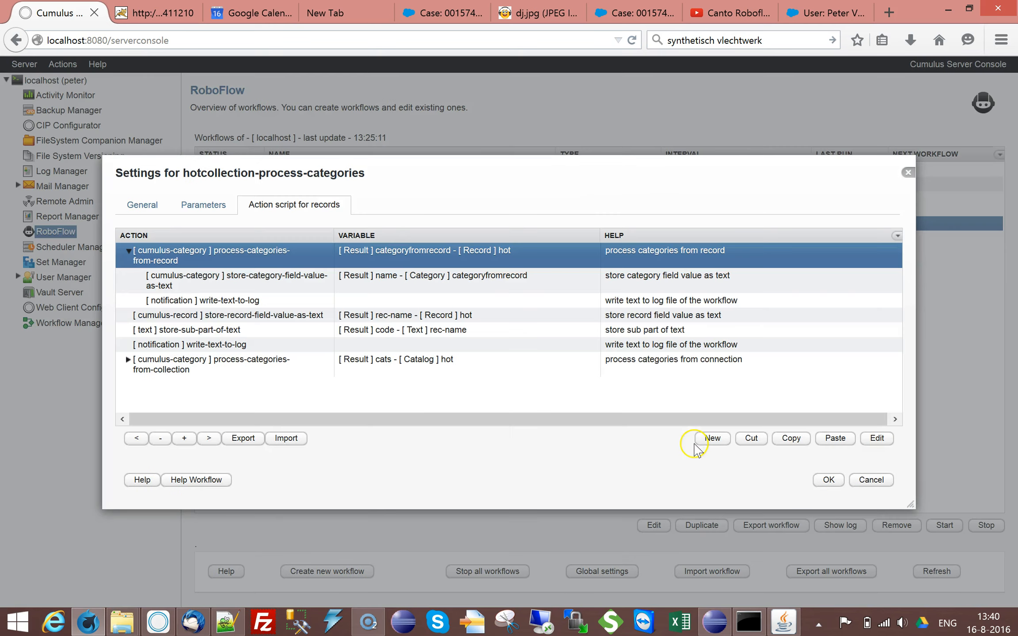
# Step: Inspect the settings of the store-category-field-value-as-text and write-text-to-log actions nested under process-categories-from-record
pyautogui.click(261, 280)
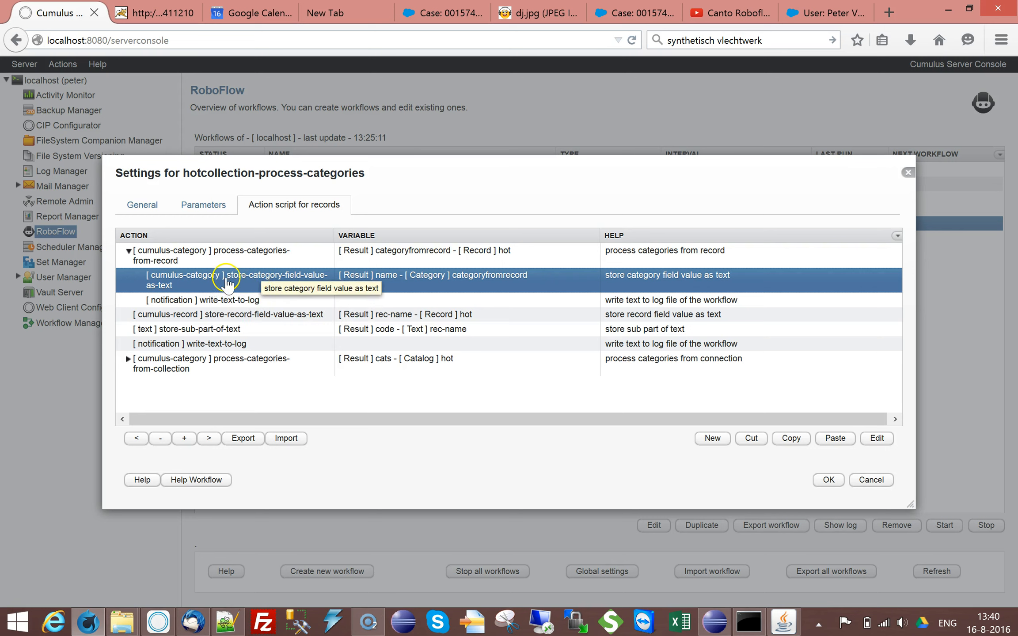
pyautogui.doubleClick(256, 283)
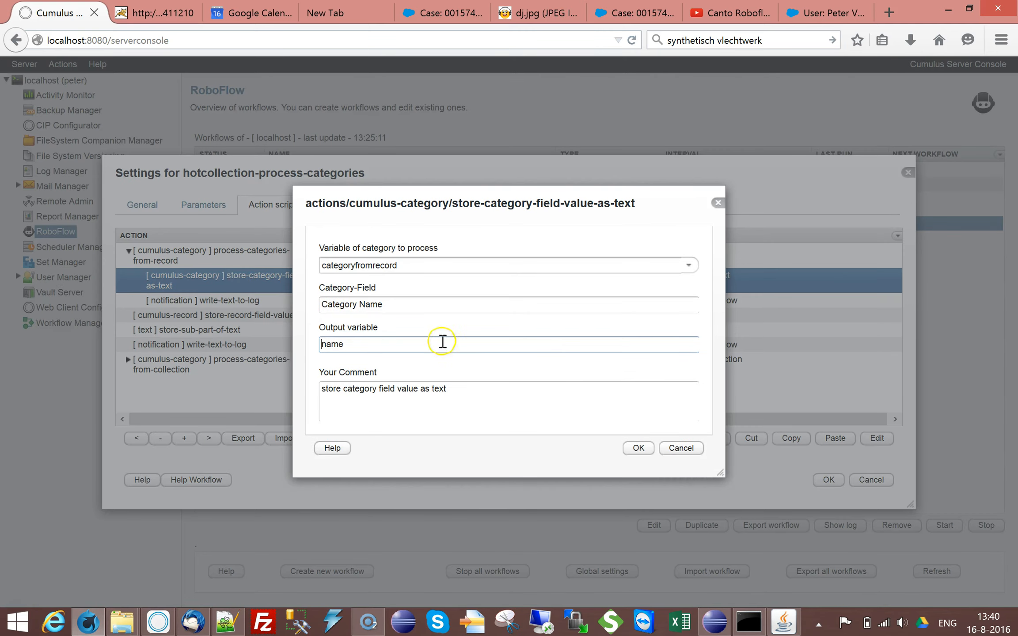
pyautogui.click(691, 453)
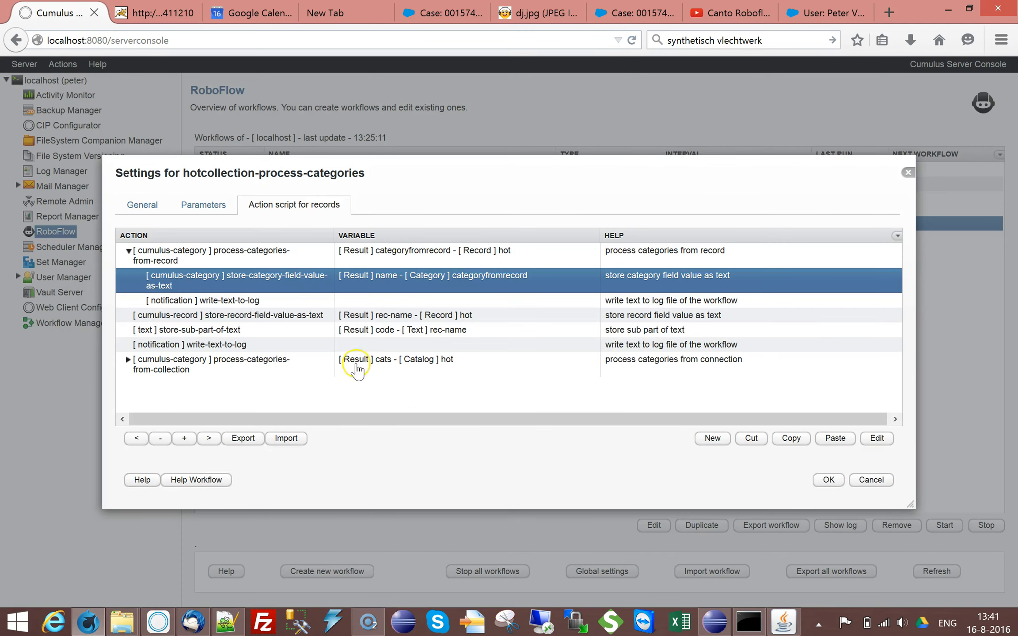
pyautogui.doubleClick(275, 305)
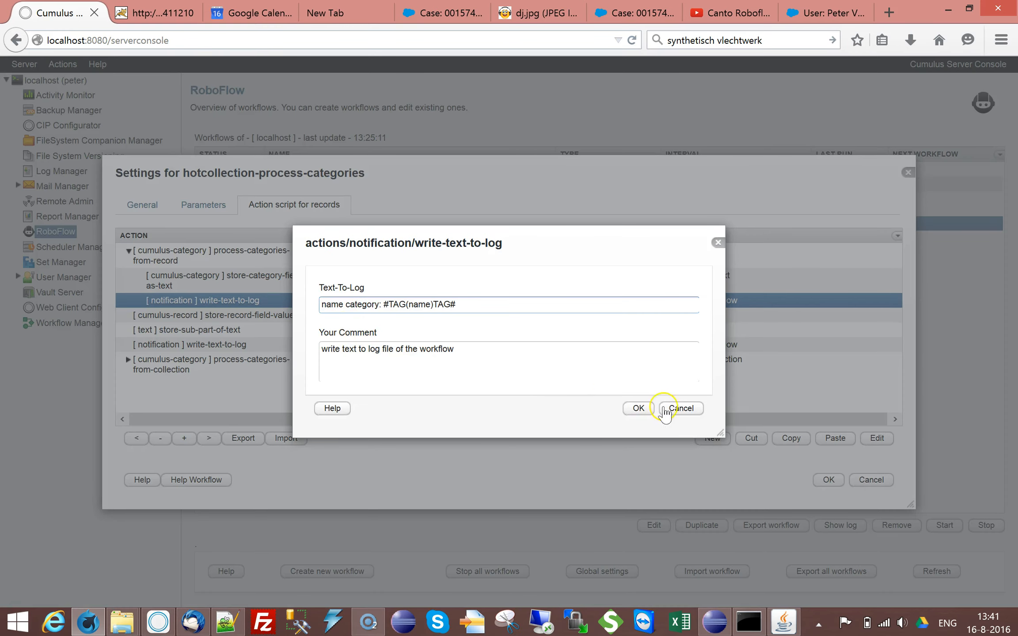
pyautogui.click(682, 407)
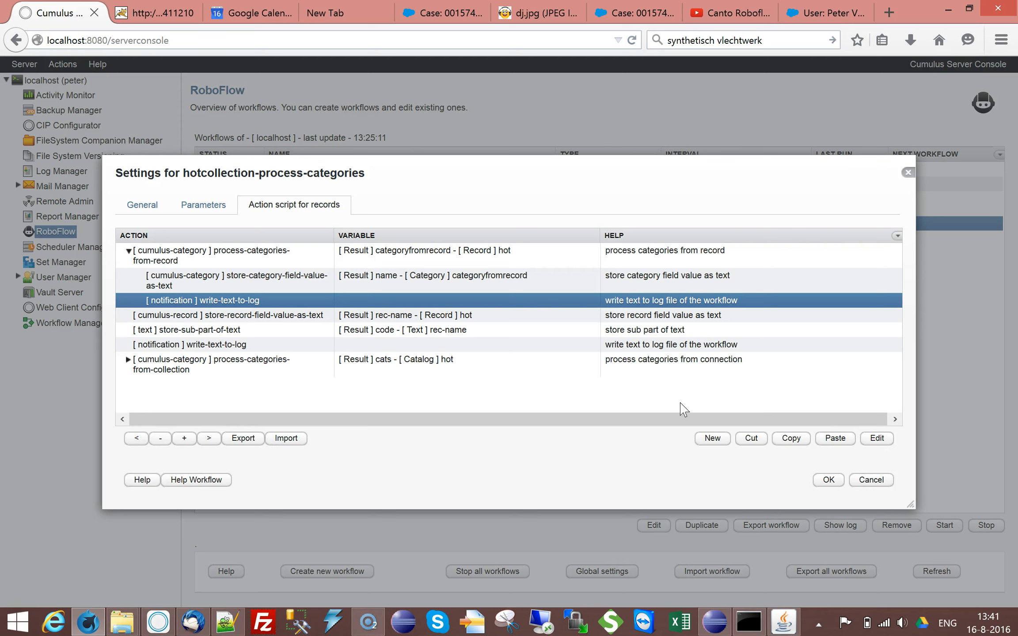
# Step: Inspect the settings of the store-record-field-value-as-text and store-sub-part-of-text actions without changing them
pyautogui.click(270, 317)
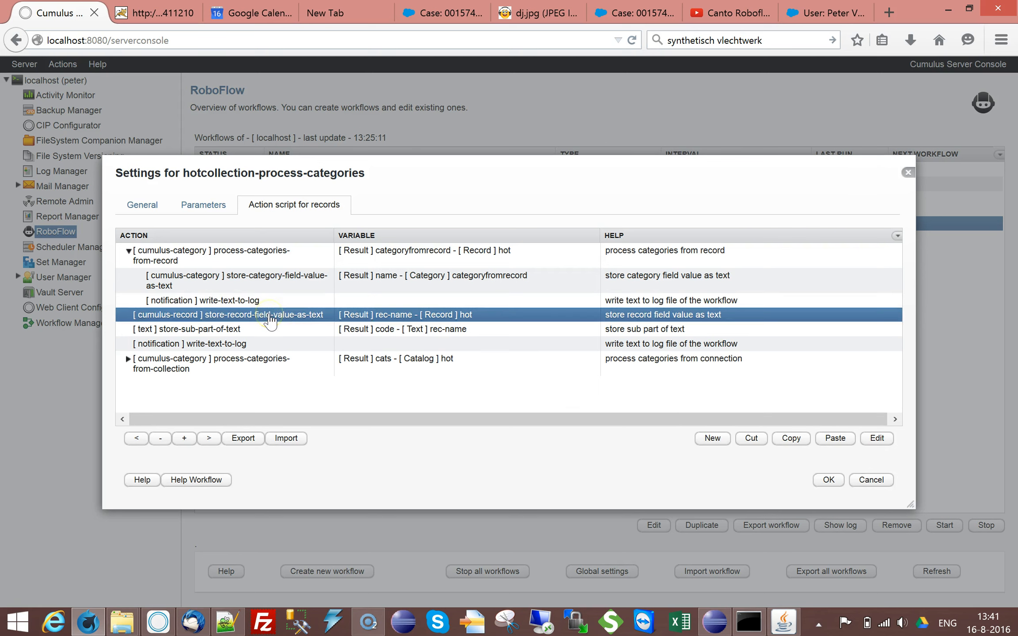
pyautogui.doubleClick(270, 317)
pyautogui.click(674, 449)
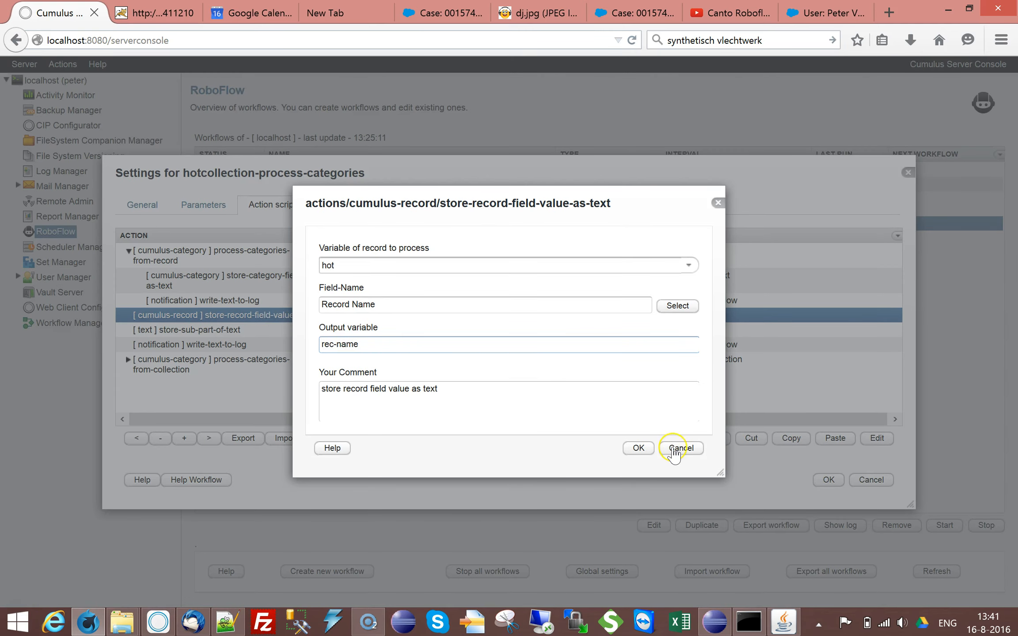
pyautogui.click(674, 451)
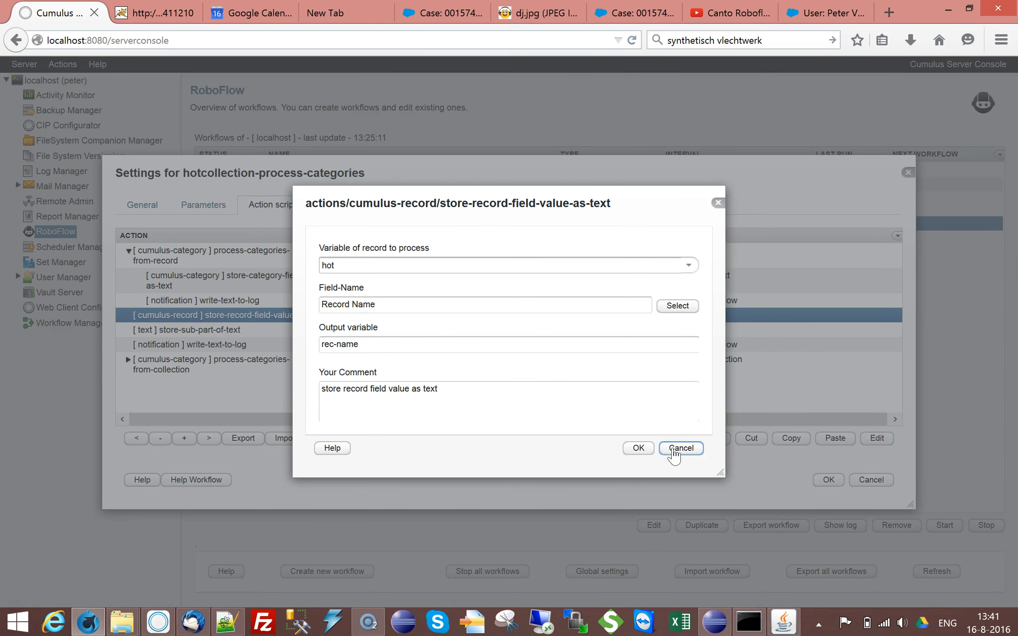
pyautogui.click(299, 333)
pyautogui.doubleClick(300, 333)
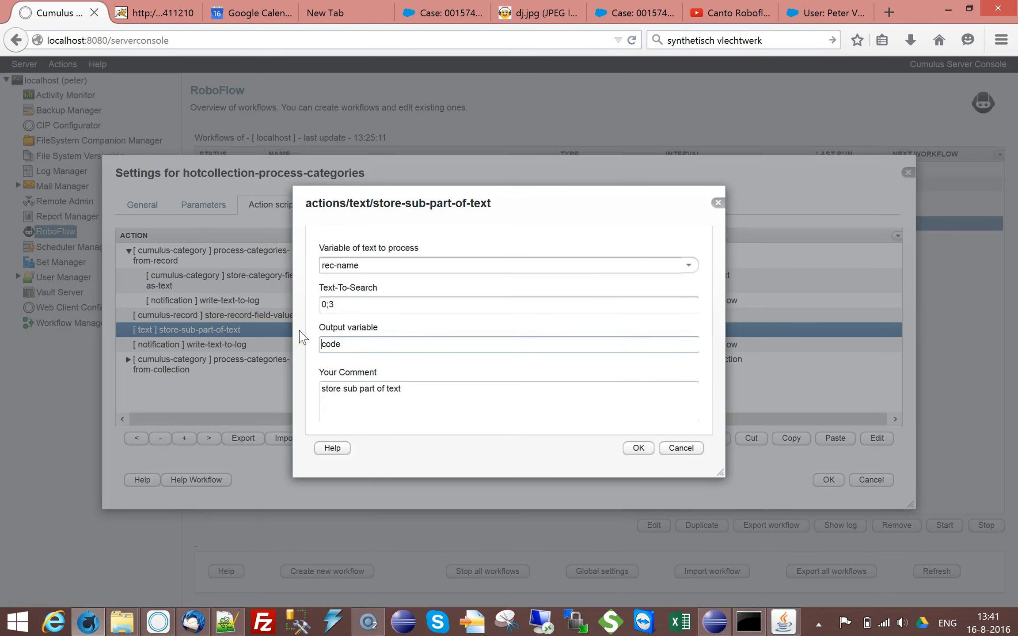
pyautogui.click(674, 449)
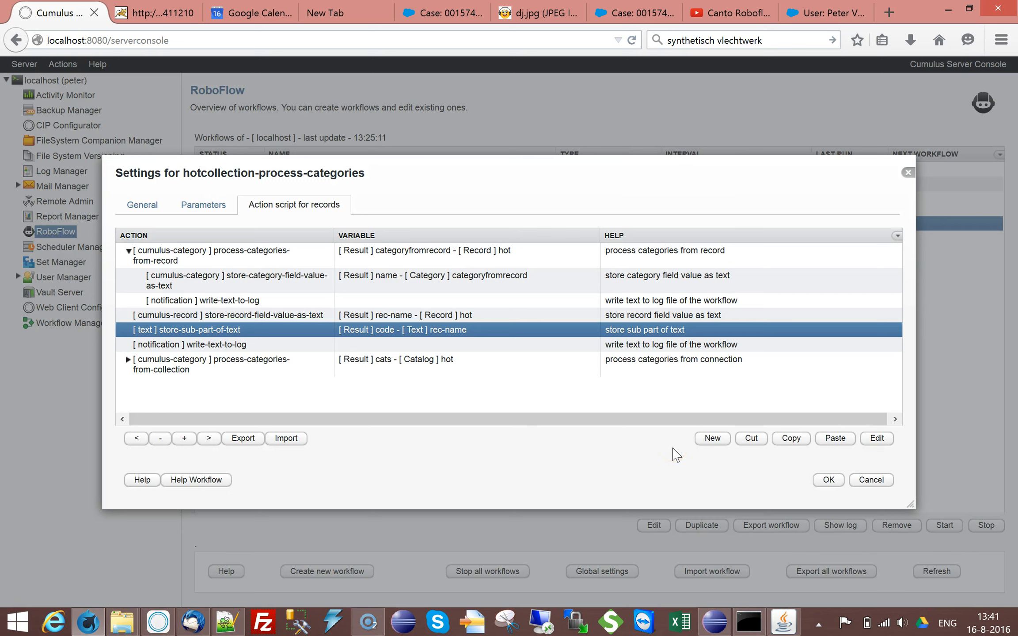
# Step: Inspect the process-categories-from-collection action's settings, focusing on the code variable used in its category query
pyautogui.click(243, 368)
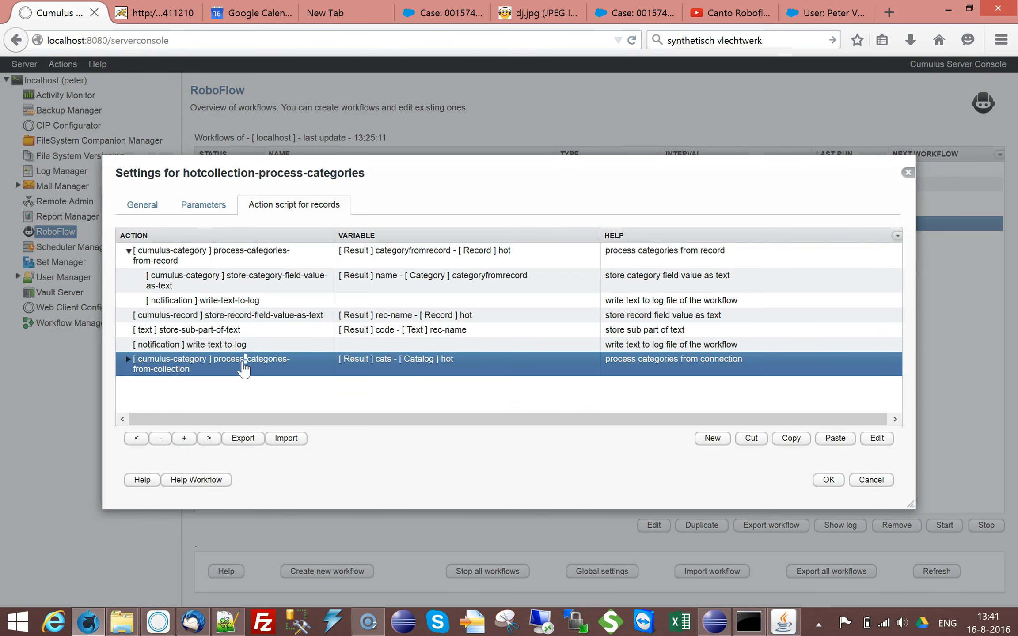
pyautogui.doubleClick(244, 369)
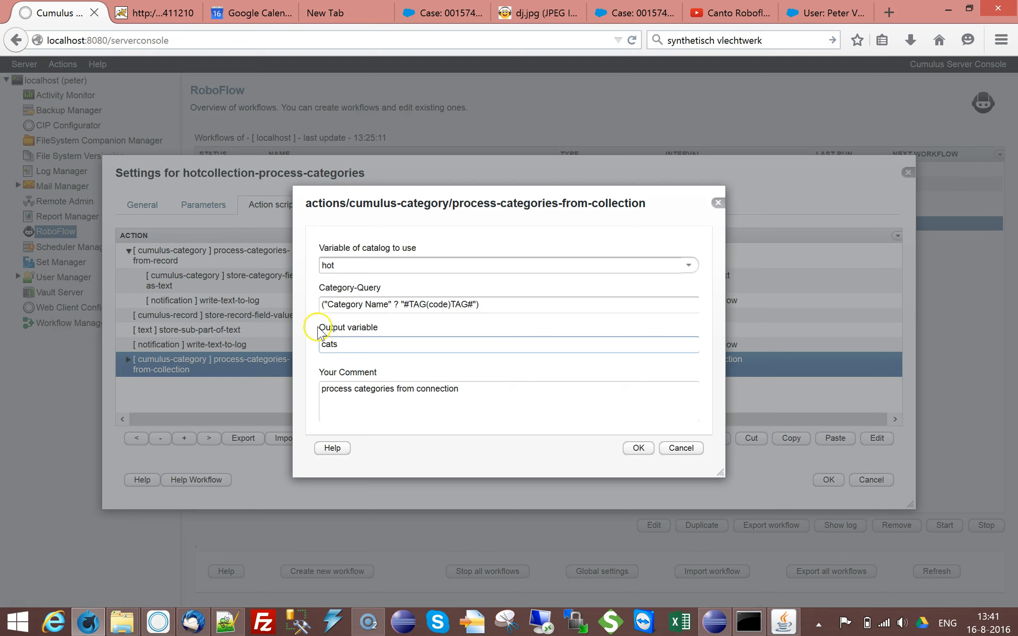
pyautogui.moveTo(336, 301)
pyautogui.moveTo(400, 303)
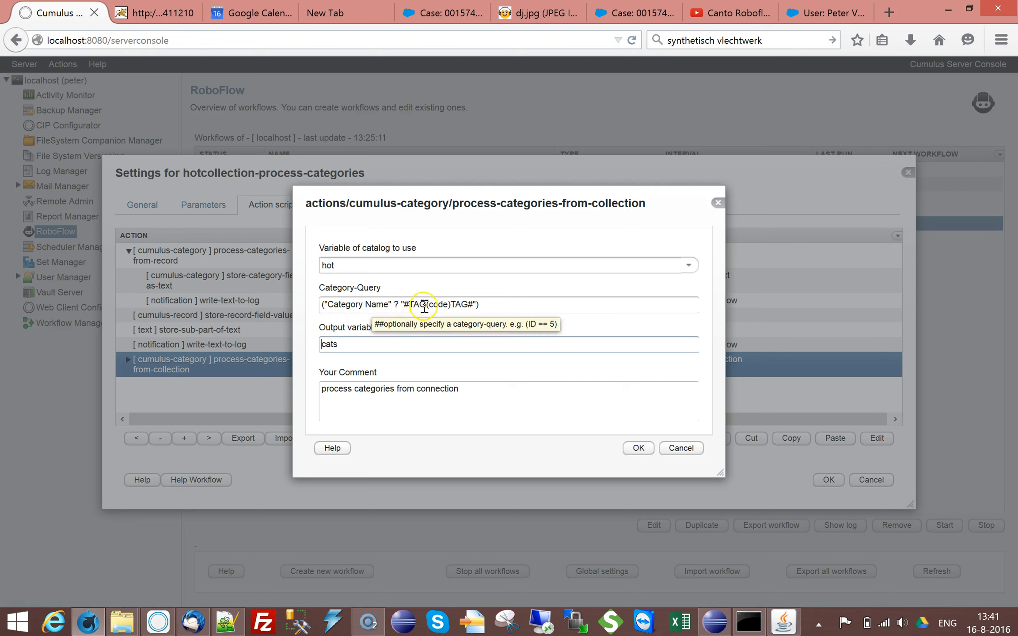
pyautogui.doubleClick(440, 305)
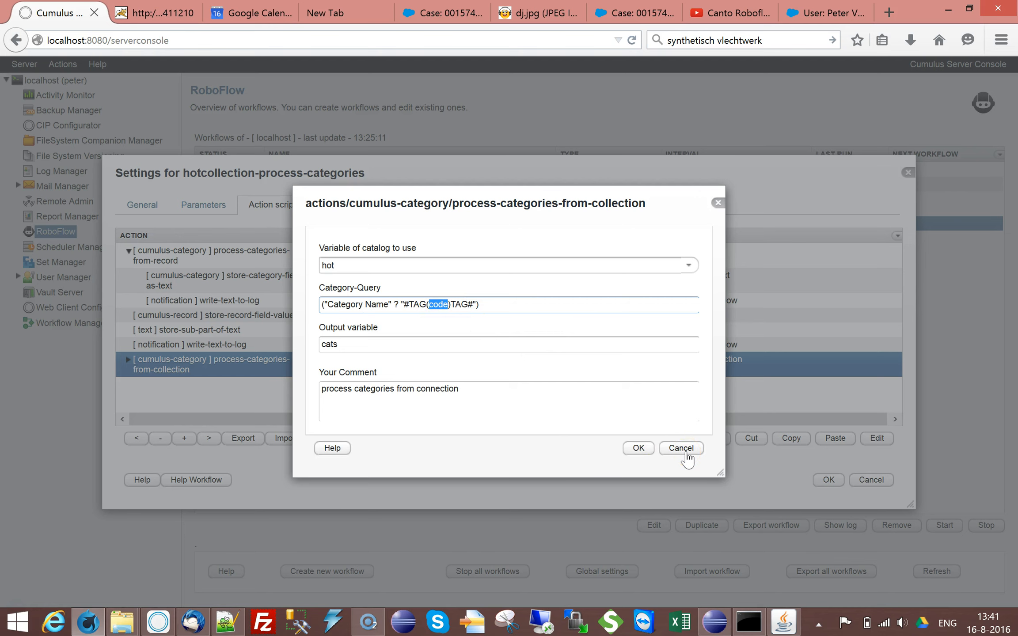
pyautogui.click(687, 455)
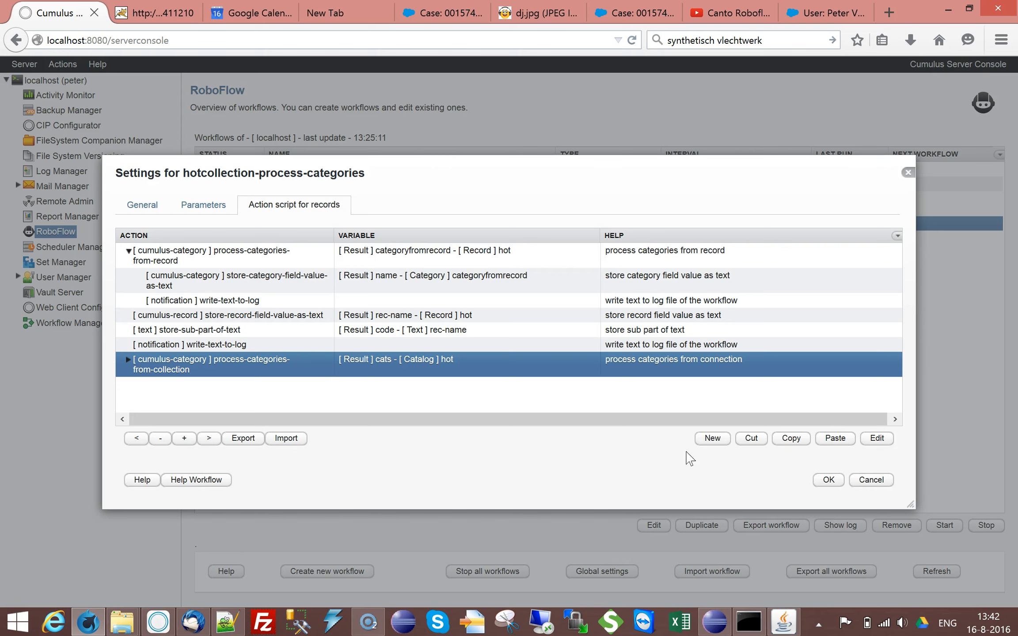
# Step: Expand the process-categories-from-collection action to review its nested actions, and save the workflow
pyautogui.click(128, 360)
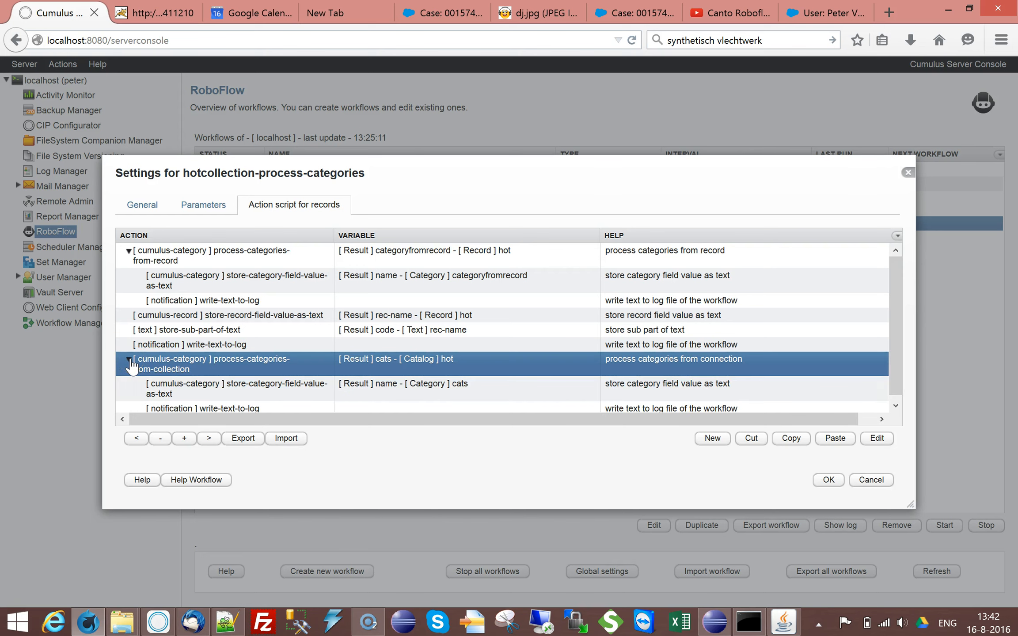
pyautogui.click(224, 386)
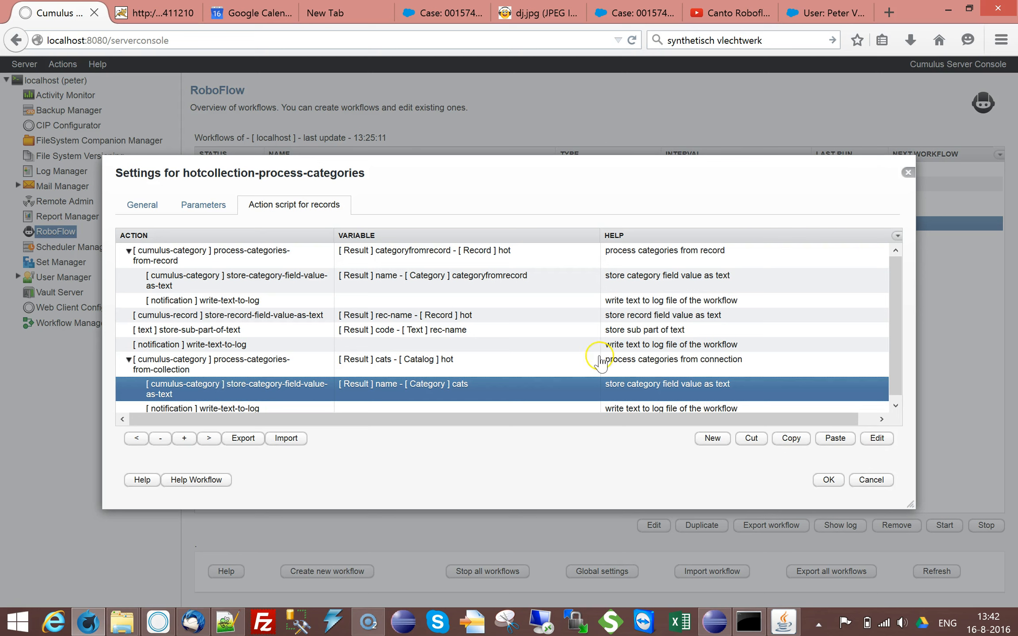
pyautogui.scroll(-1, 893, 305)
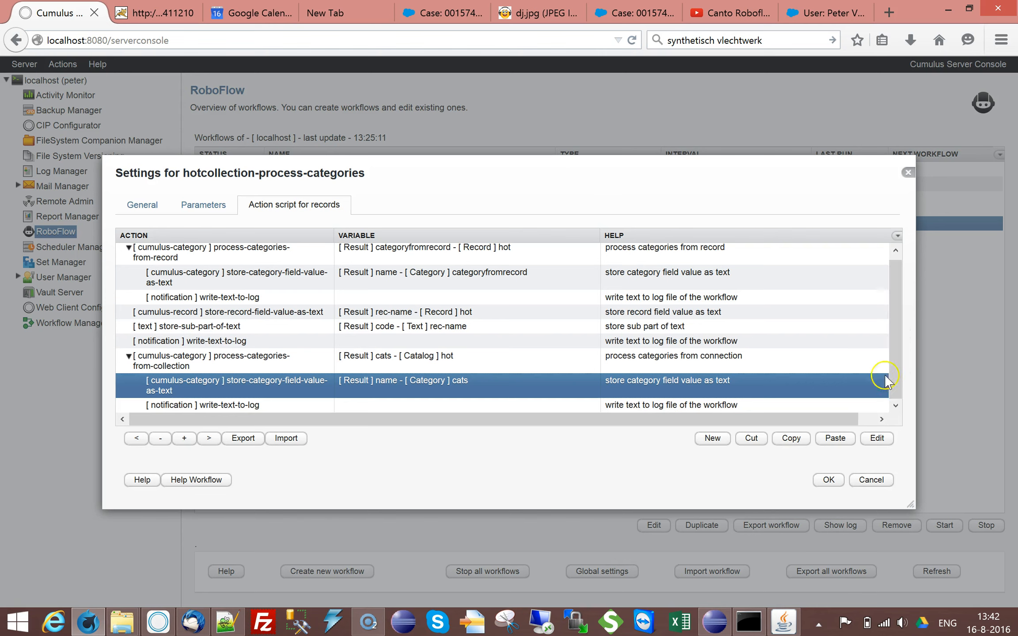
pyautogui.click(833, 485)
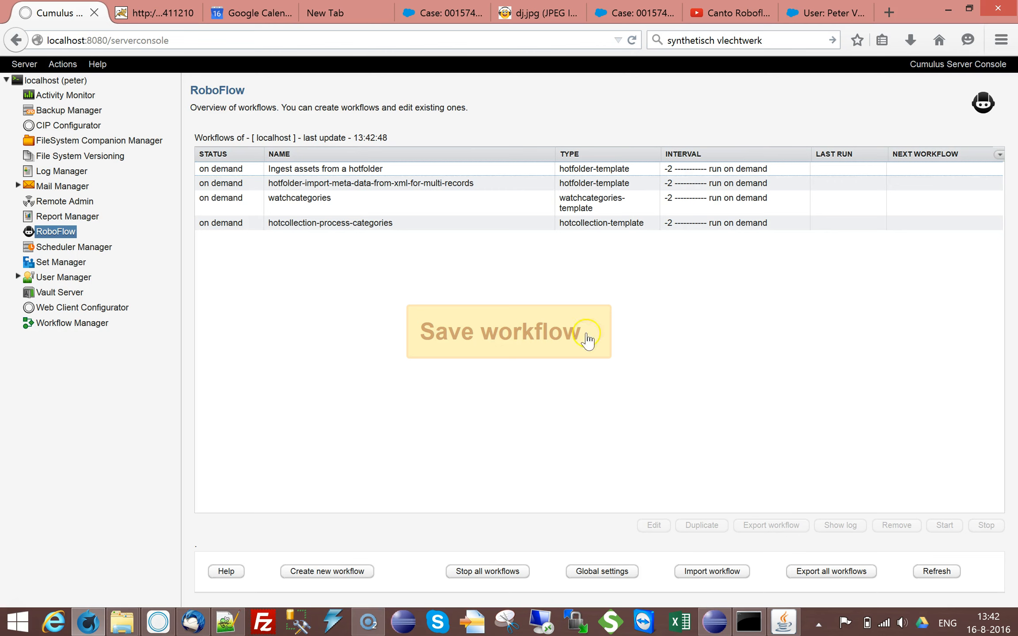
# Step: Run the hotcollection-process-categories workflow on demand and open its log
pyautogui.click(394, 223)
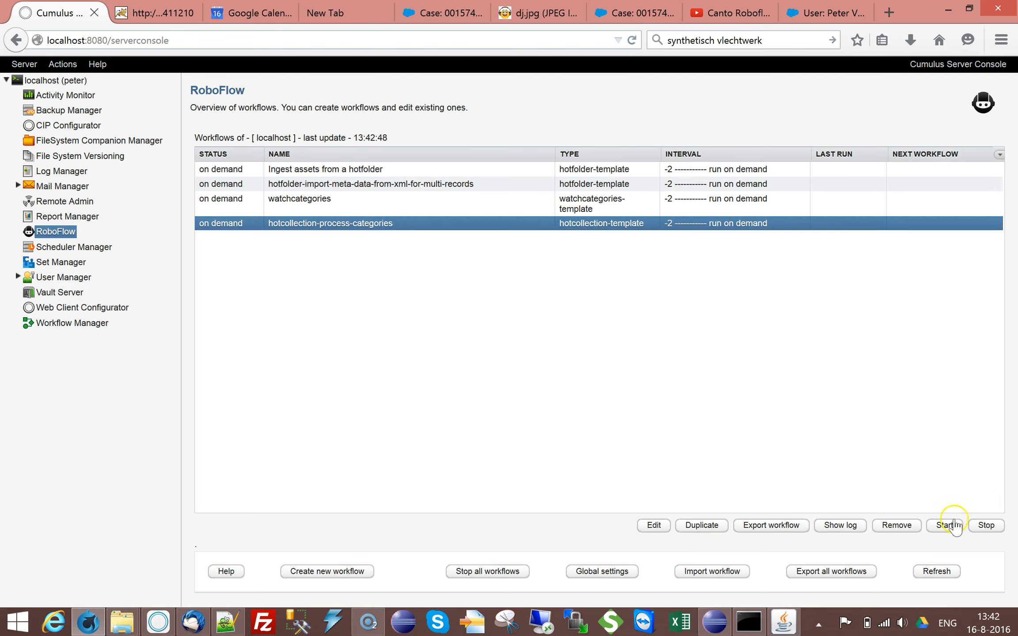
pyautogui.click(934, 526)
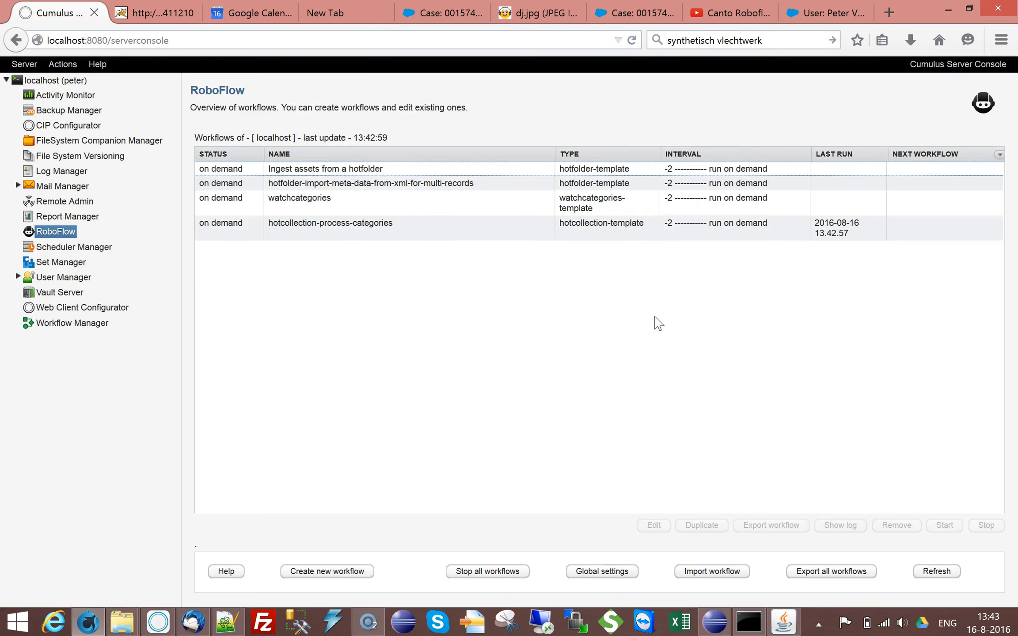
pyautogui.click(423, 230)
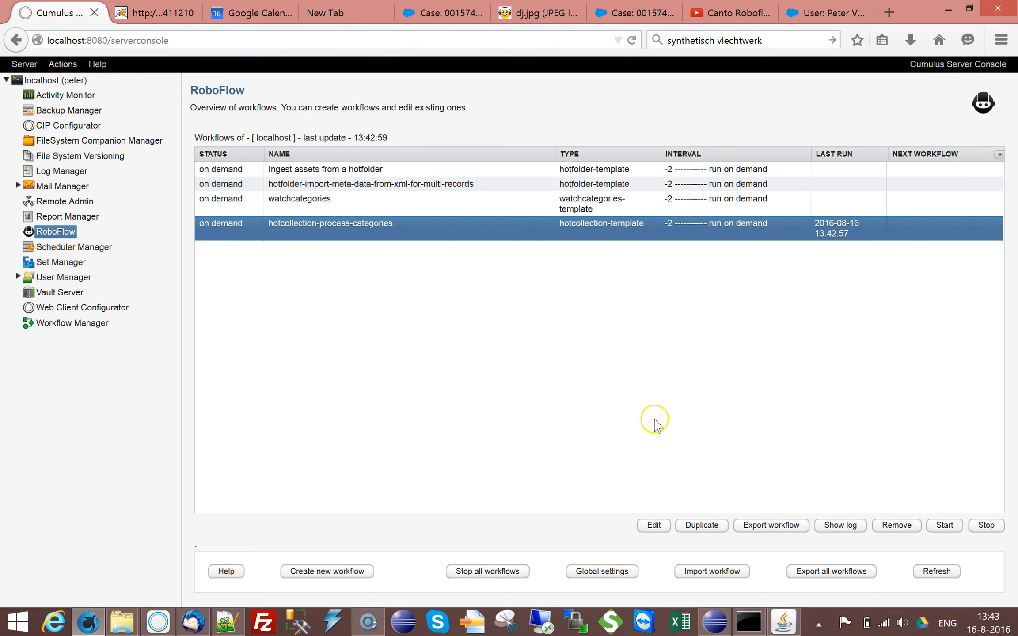
pyautogui.click(843, 526)
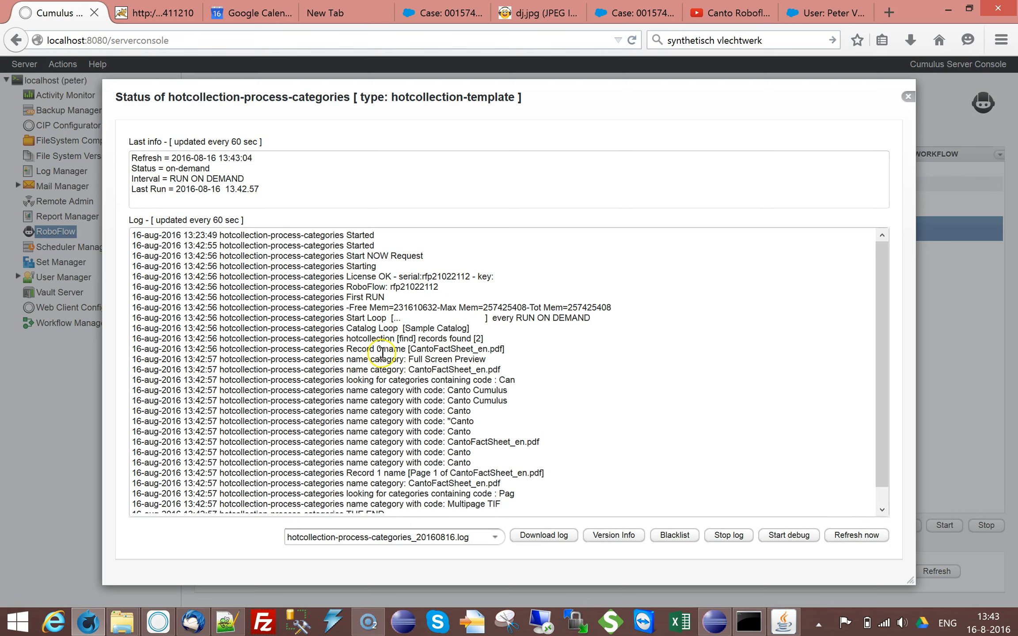
# Step: Examine the log entries for the first processed record's name and the names of its categories
pyautogui.moveTo(416, 349); pyautogui.dragTo(491, 351)
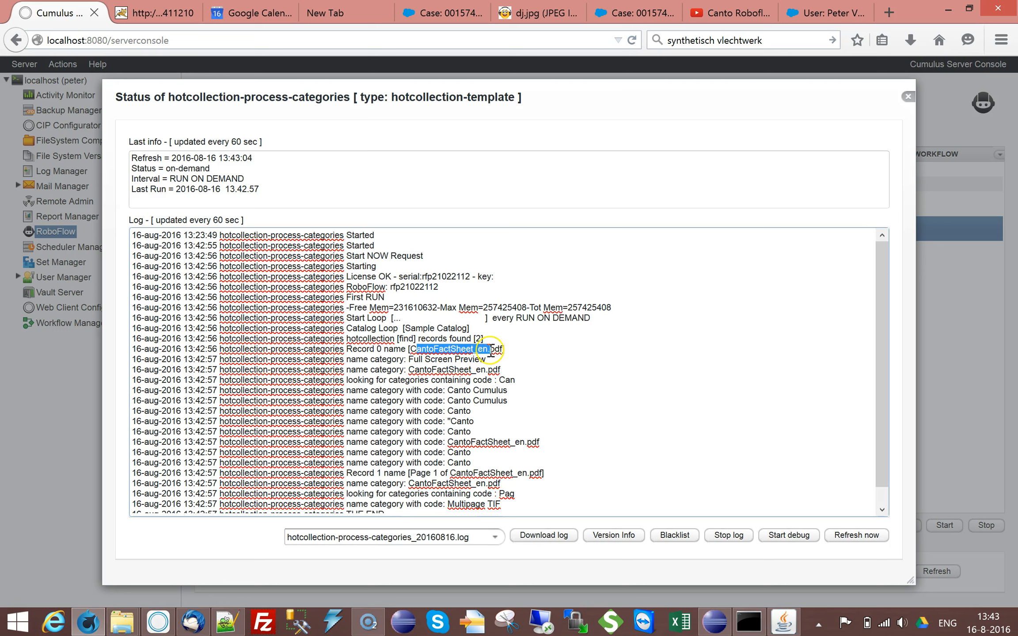
pyautogui.moveTo(408, 359); pyautogui.dragTo(485, 360)
pyautogui.click(498, 354)
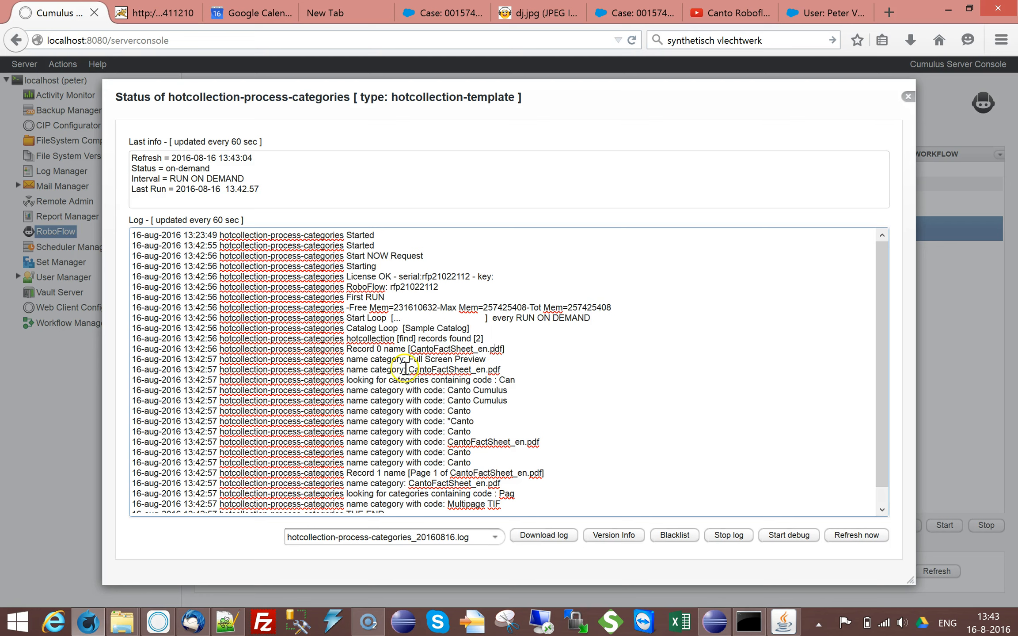
pyautogui.moveTo(410, 371); pyautogui.dragTo(503, 369)
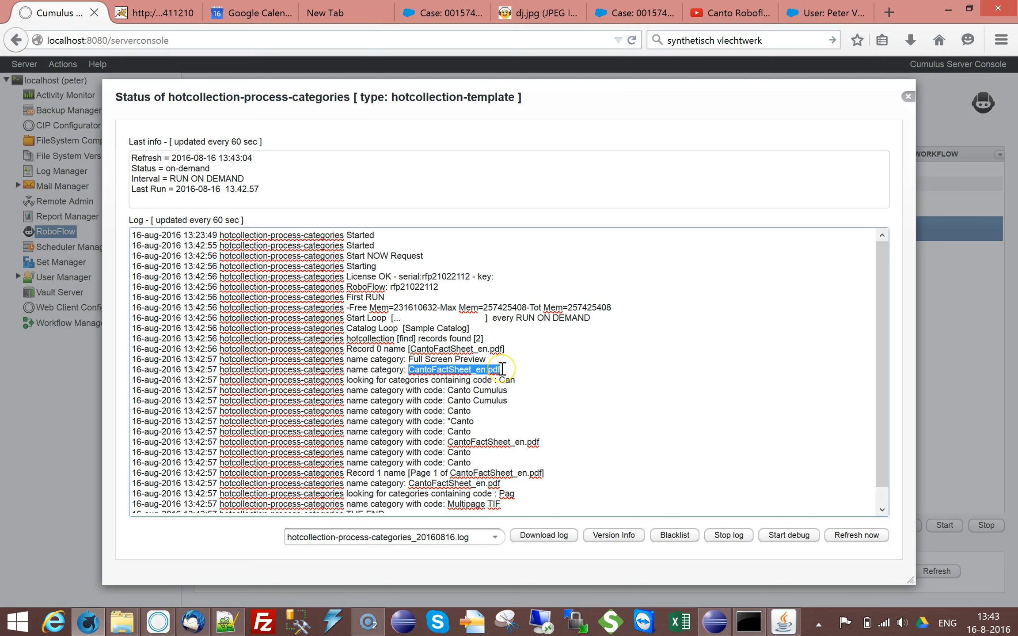
pyautogui.click(503, 369)
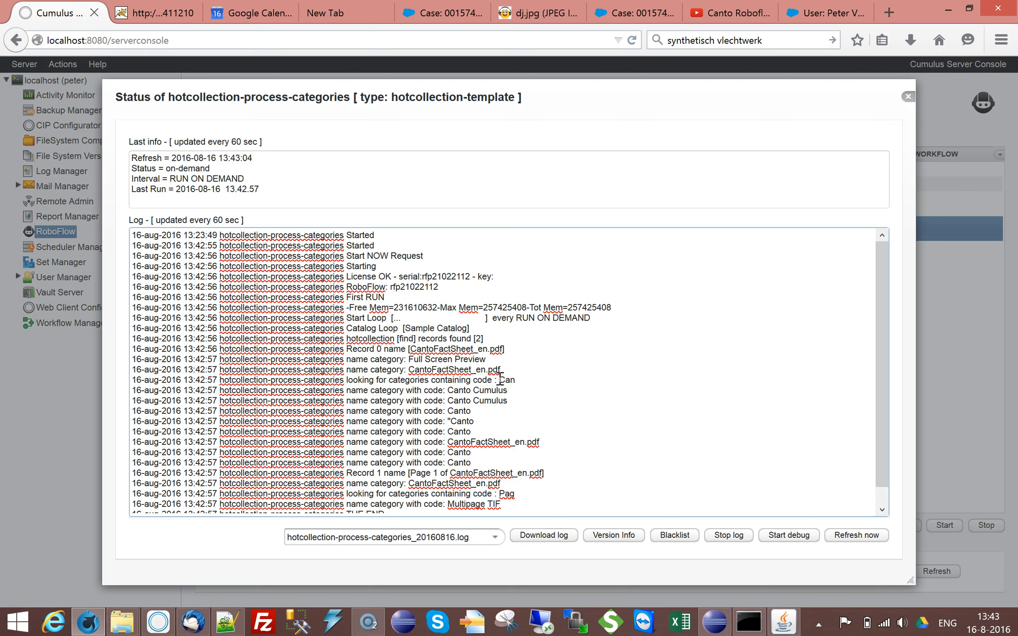
# Step: Examine the log's search code for the first record and the categories listed as containing that code
pyautogui.moveTo(503, 380); pyautogui.dragTo(515, 380)
pyautogui.moveTo(447, 391); pyautogui.dragTo(512, 390)
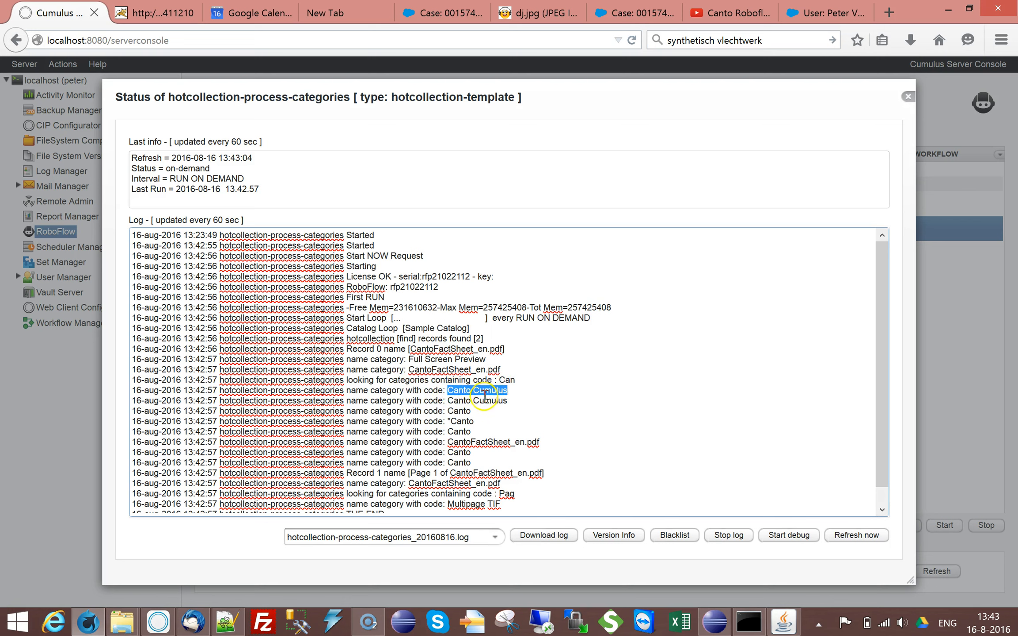
pyautogui.click(472, 432)
pyautogui.click(476, 462)
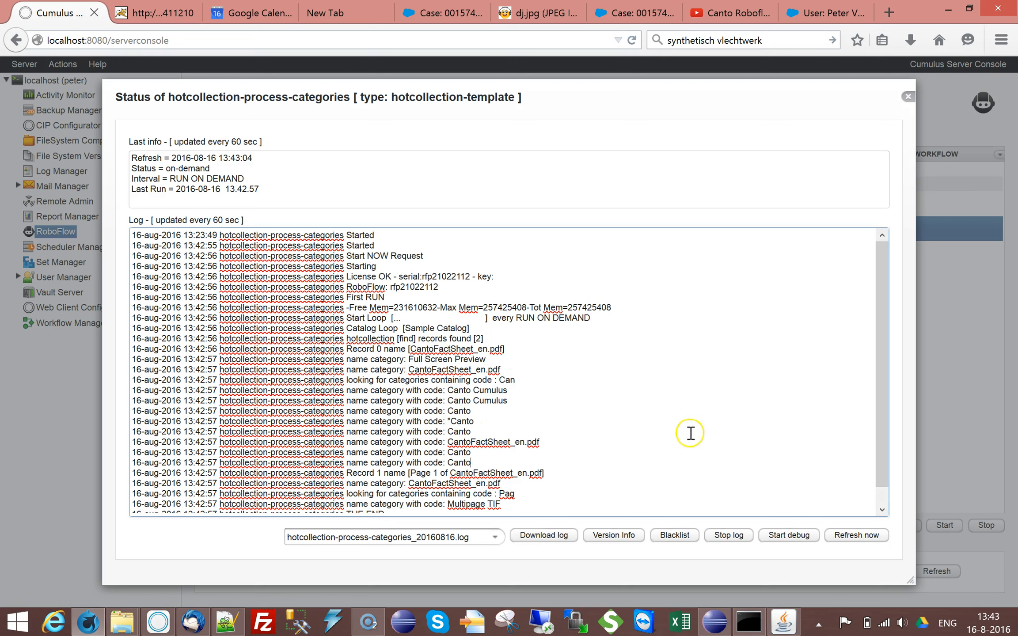
# Step: Examine the second record's log entries, comparing its name, category, search code and the category matching that code
pyautogui.moveTo(879, 378); pyautogui.dragTo(880, 460)
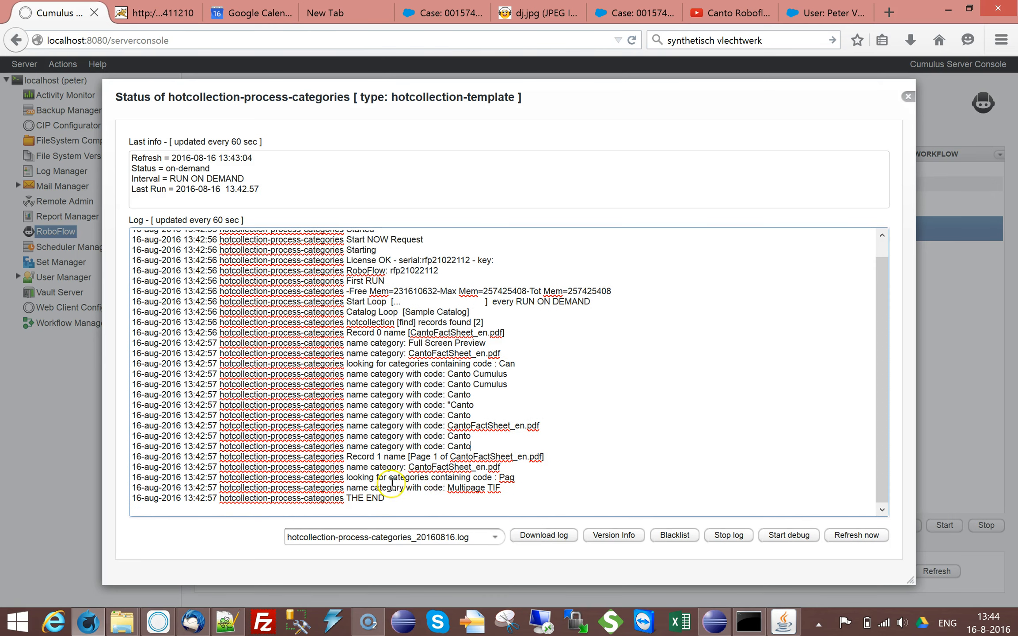
pyautogui.moveTo(447, 488); pyautogui.dragTo(503, 488)
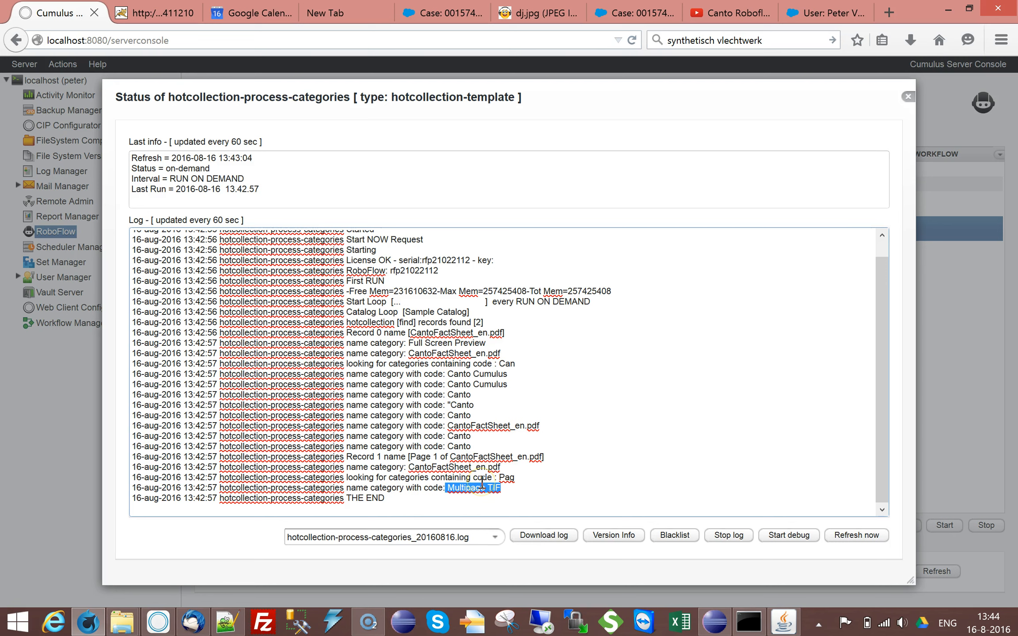
pyautogui.click(482, 485)
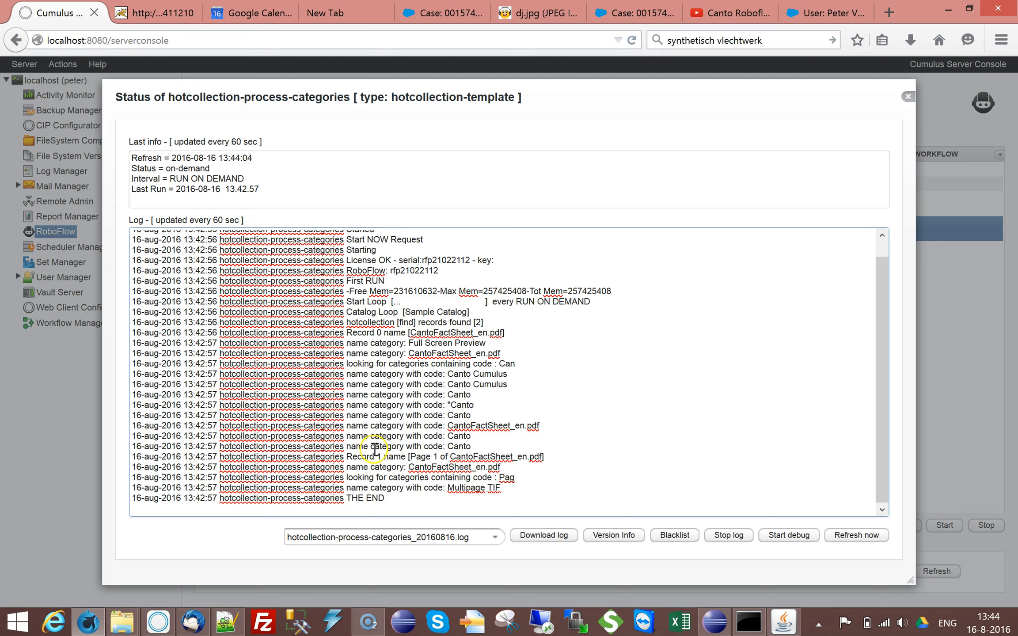
pyautogui.moveTo(408, 468); pyautogui.dragTo(503, 467)
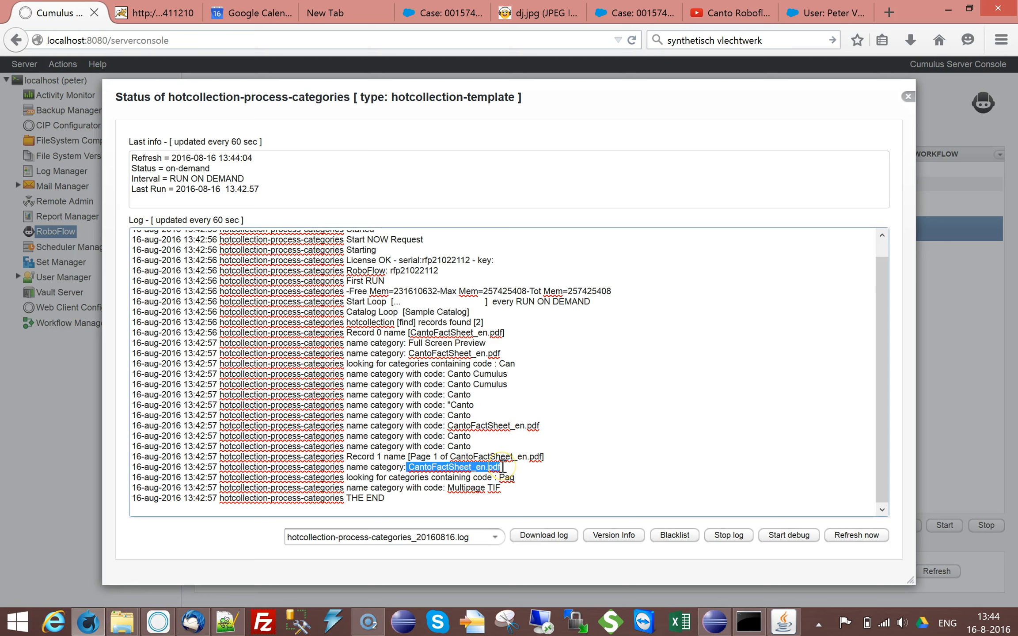
pyautogui.click(502, 467)
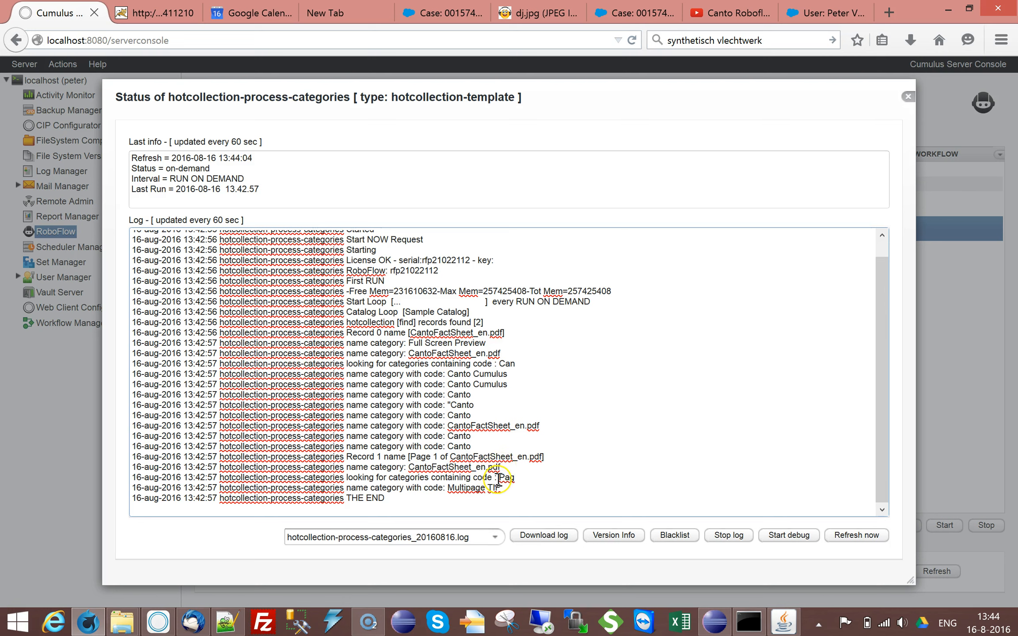
pyautogui.doubleClick(502, 477)
pyautogui.click(417, 459)
pyautogui.doubleClick(416, 459)
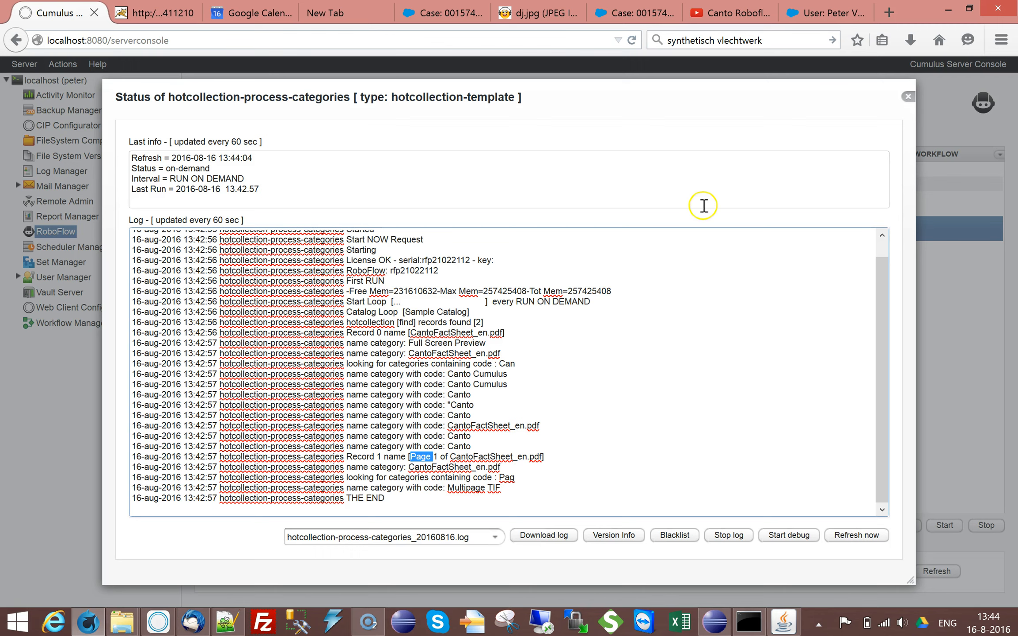
# Step: Close the log and reopen the hotcollection-process-categories workflow's settings at its action script for records
pyautogui.click(906, 97)
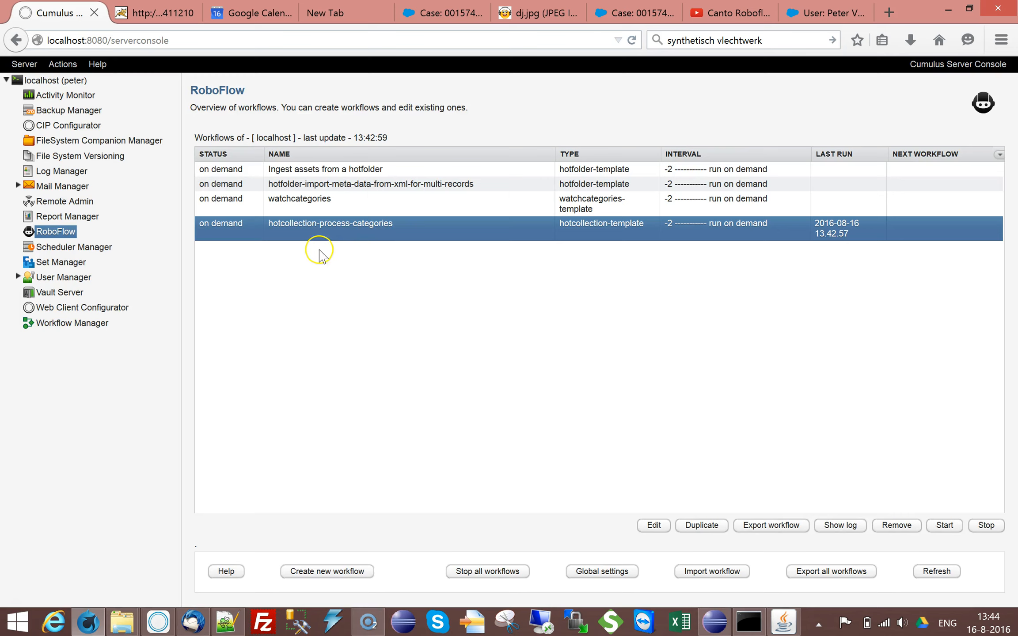
pyautogui.doubleClick(405, 228)
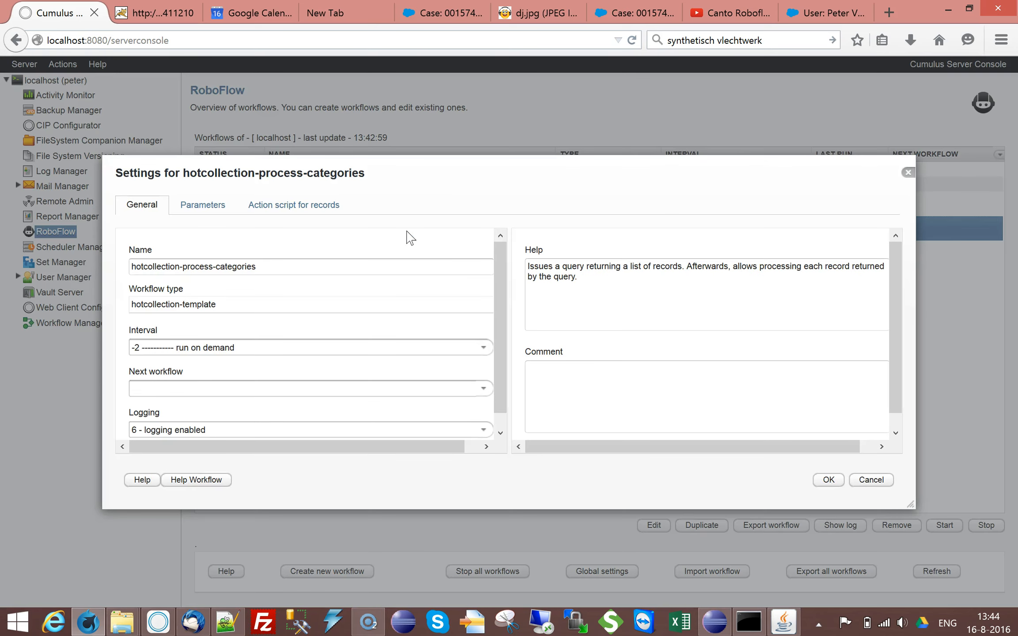
pyautogui.click(206, 209)
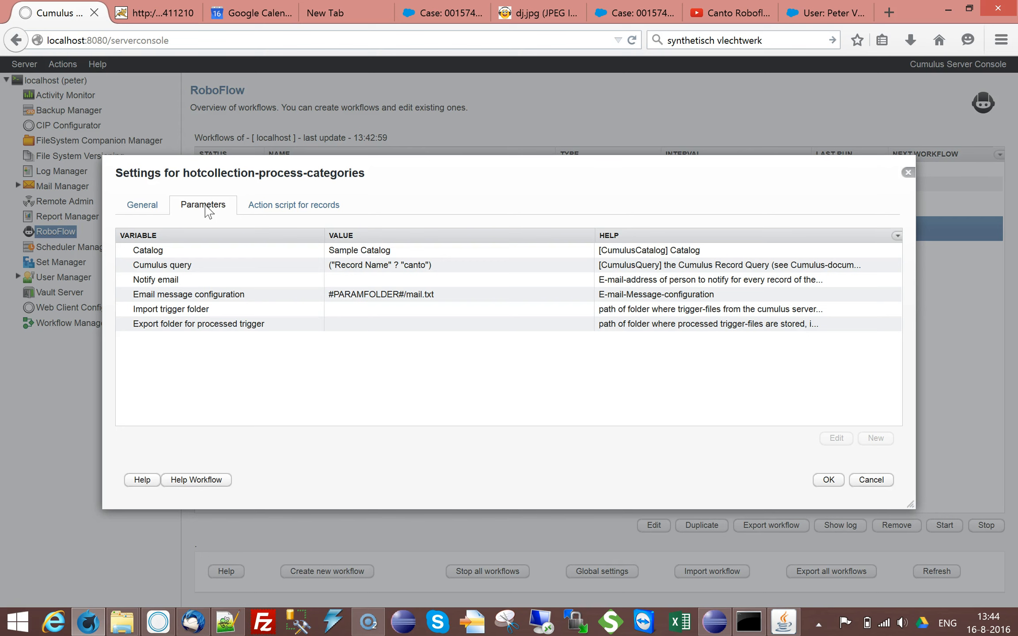
pyautogui.click(307, 216)
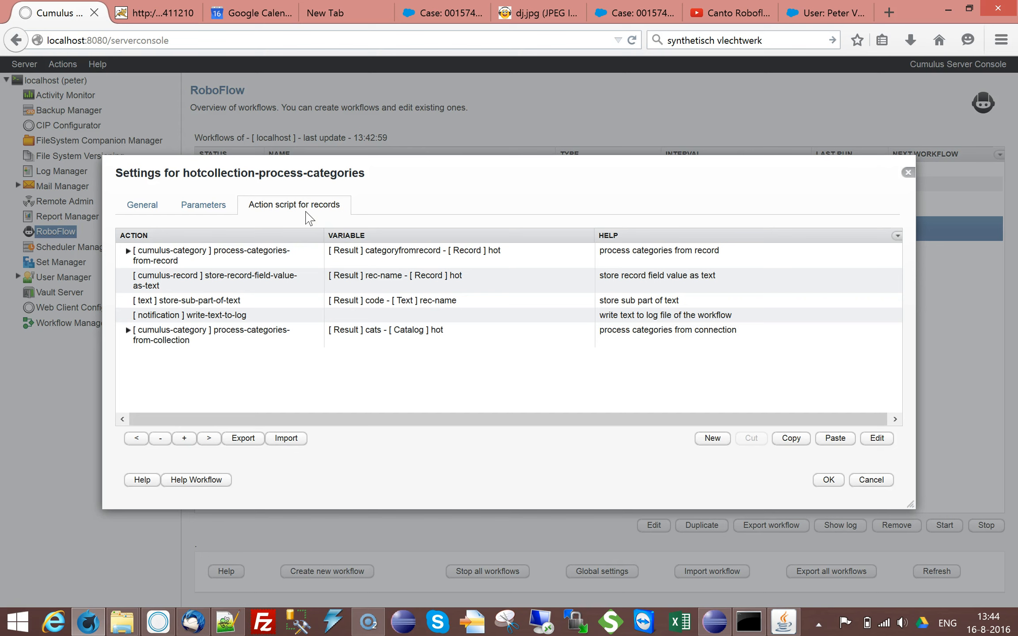
# Step: Add a cumulus-category store-category-from-path action after the process-categories-from-collection action
pyautogui.click(189, 340)
pyautogui.click(705, 441)
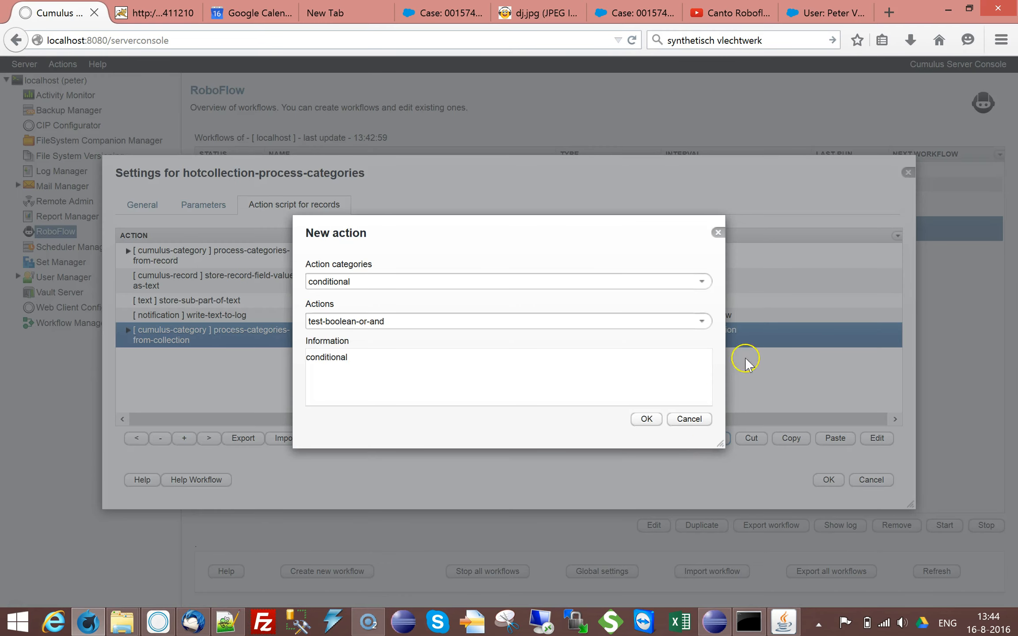
pyautogui.click(706, 287)
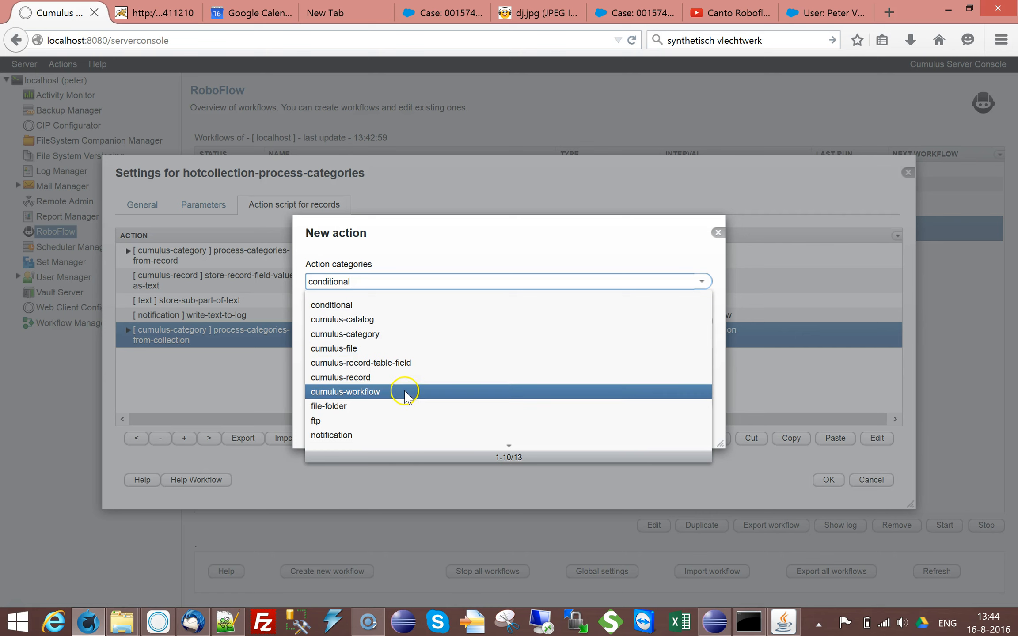
pyautogui.click(404, 294)
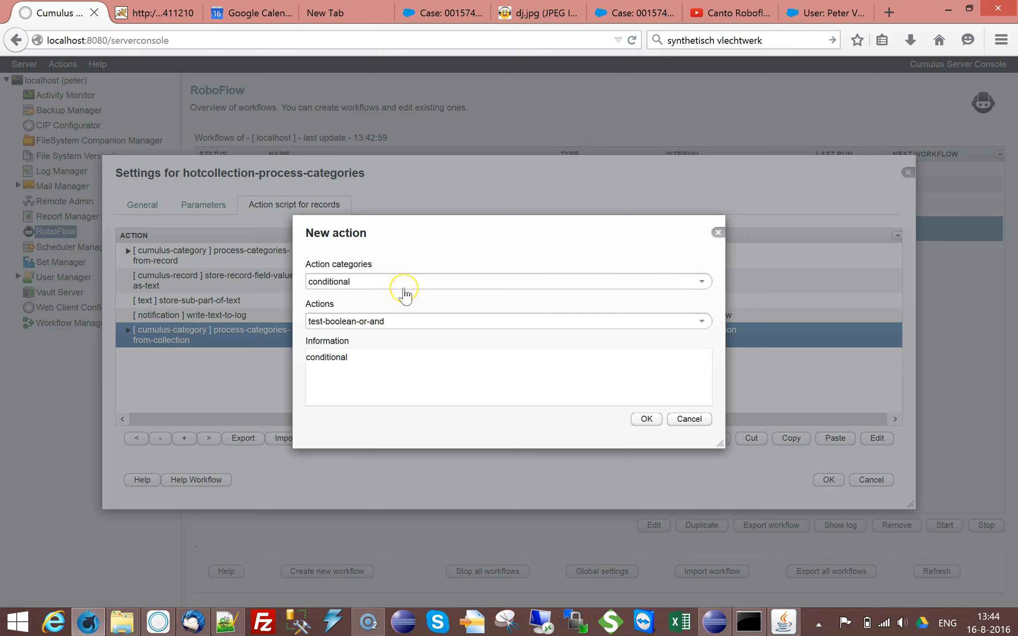
pyautogui.click(405, 292)
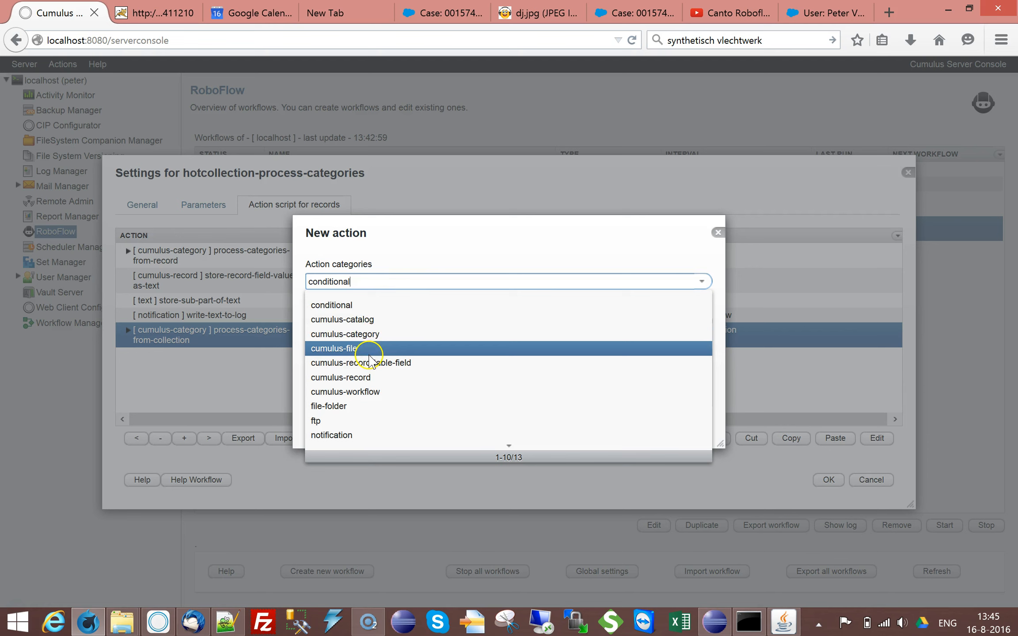
pyautogui.click(374, 335)
pyautogui.click(443, 323)
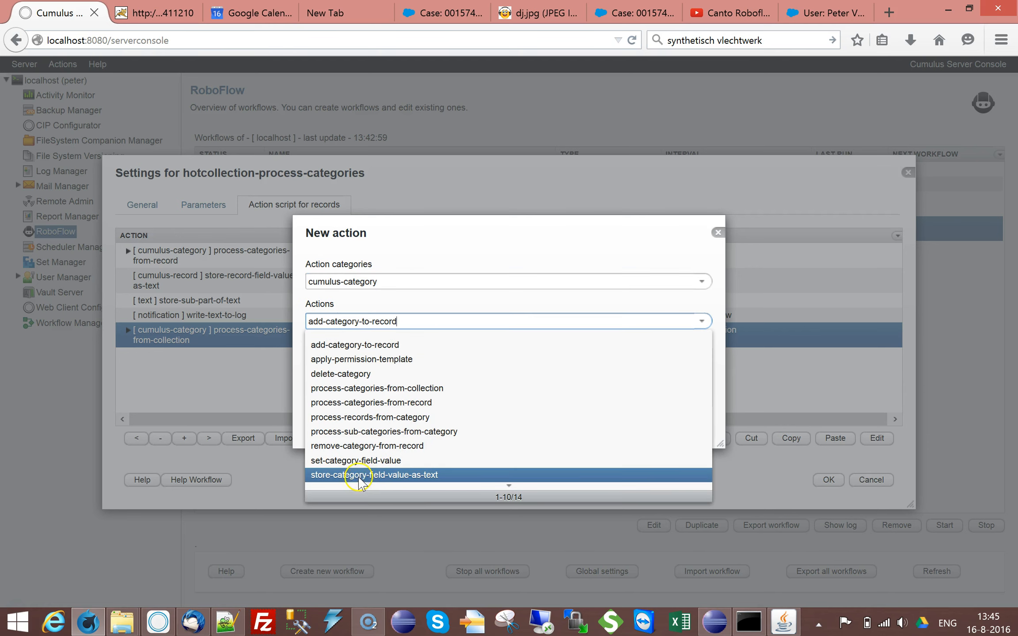
pyautogui.click(373, 475)
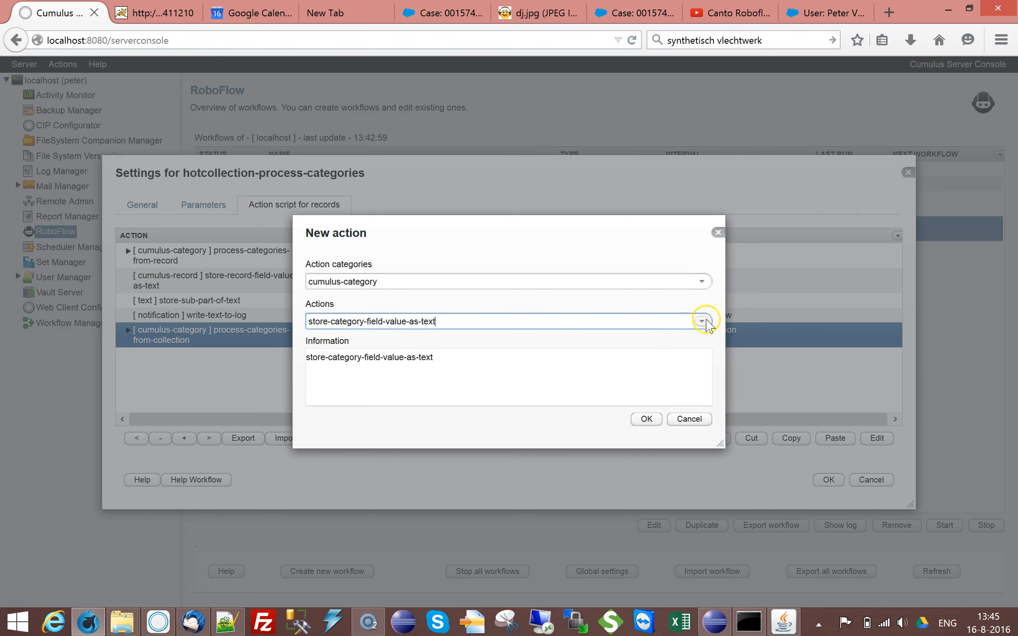
pyautogui.click(705, 322)
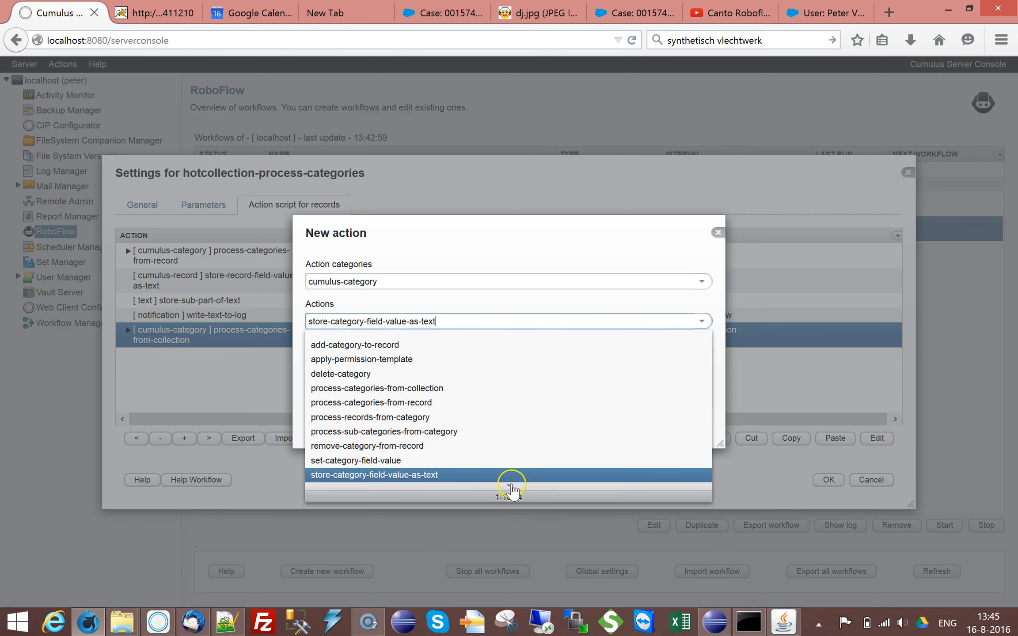
pyautogui.click(510, 486)
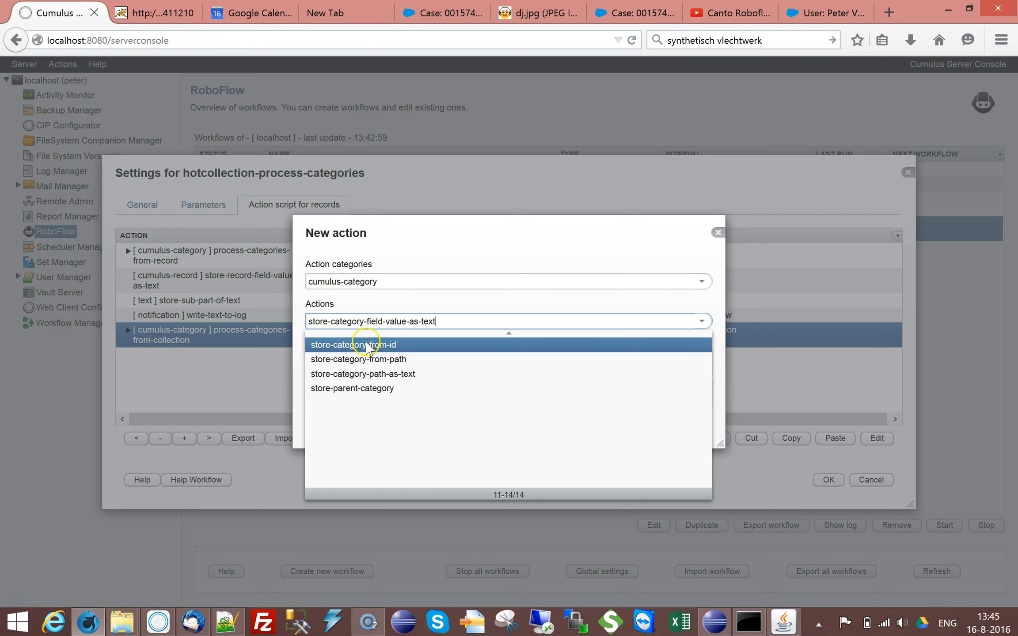
pyautogui.click(390, 361)
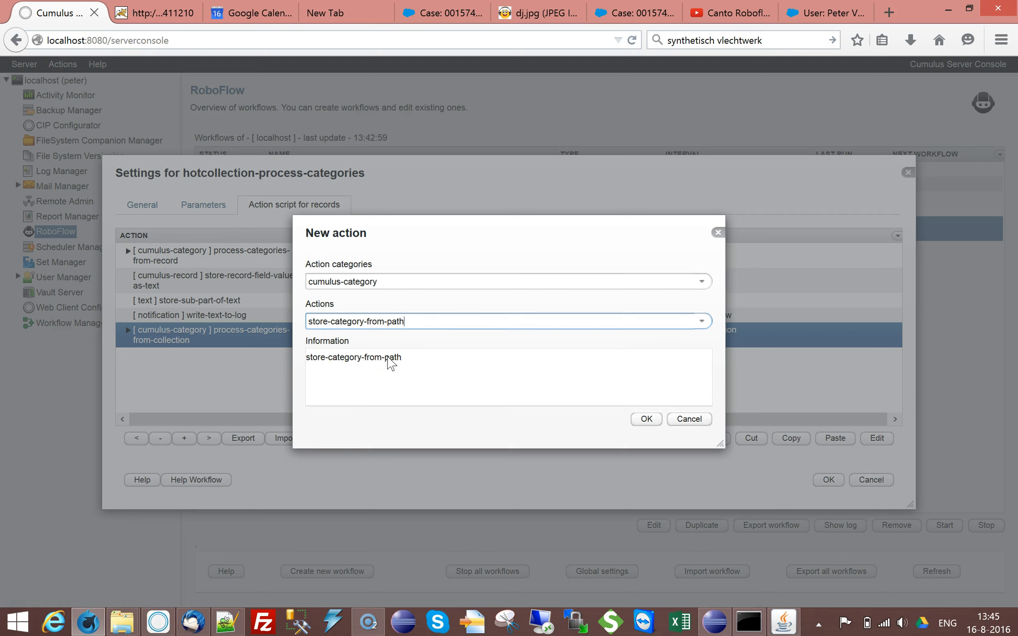
pyautogui.click(654, 421)
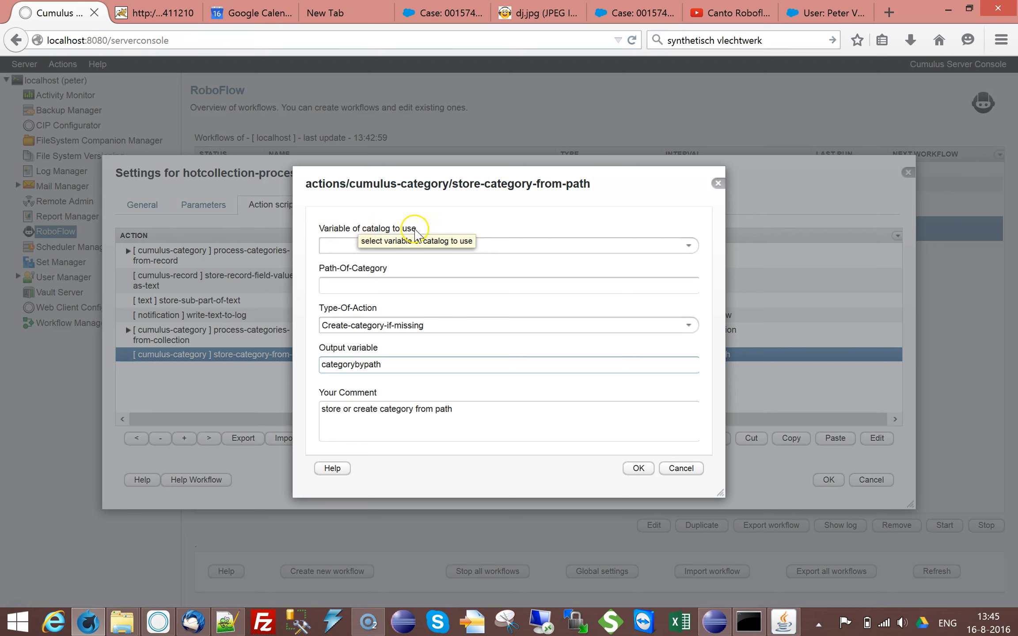
# Step: Set the new action's catalog variable to hot and its category path to $Categories/Test/#TAG(code)TAG#, using the stored code tag
pyautogui.click(689, 245)
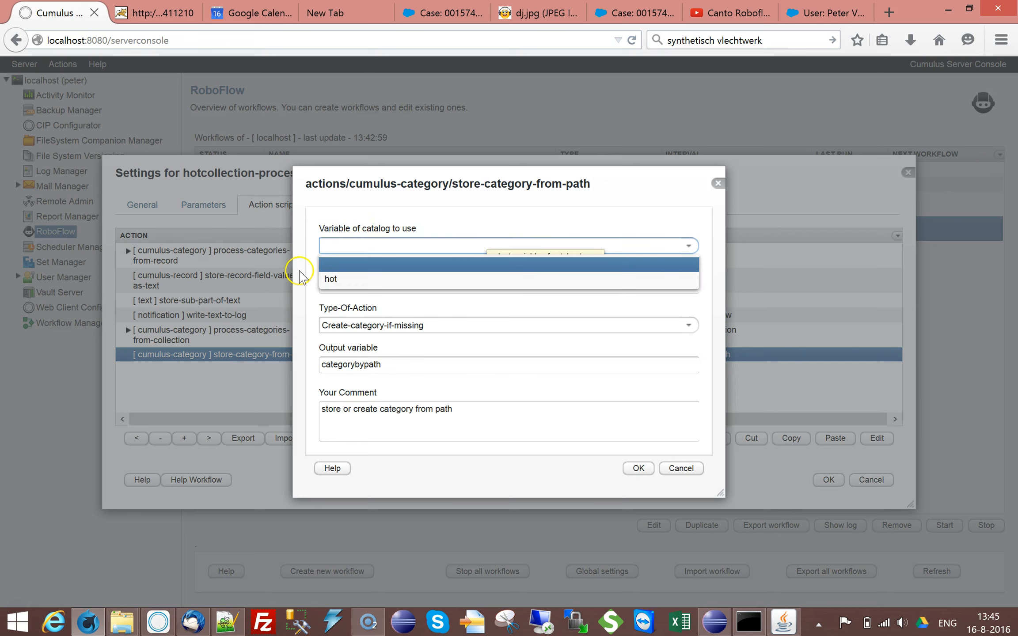
pyautogui.click(333, 279)
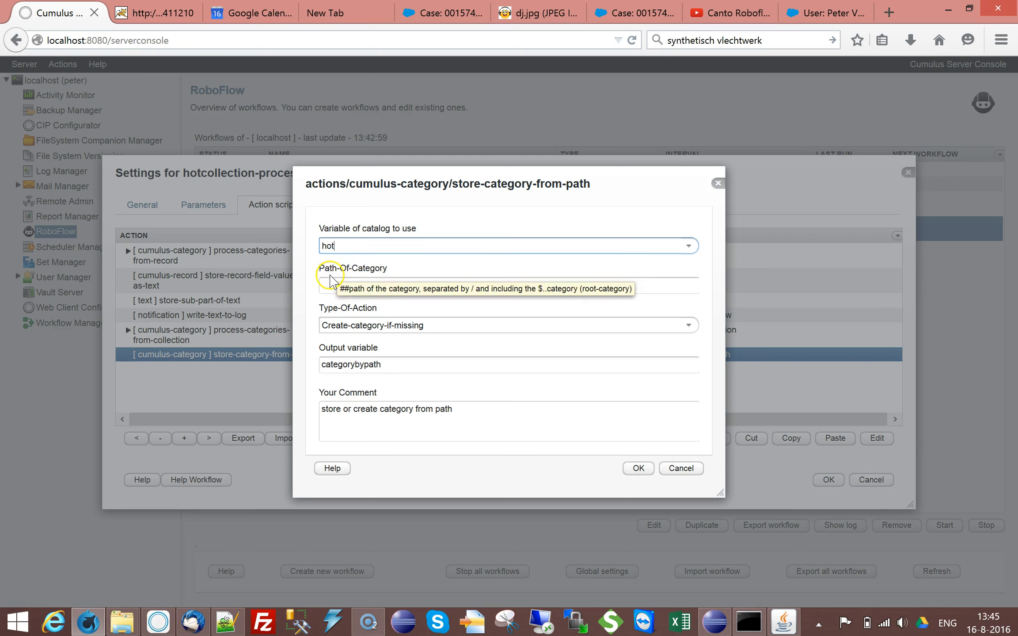
pyautogui.click(659, 285)
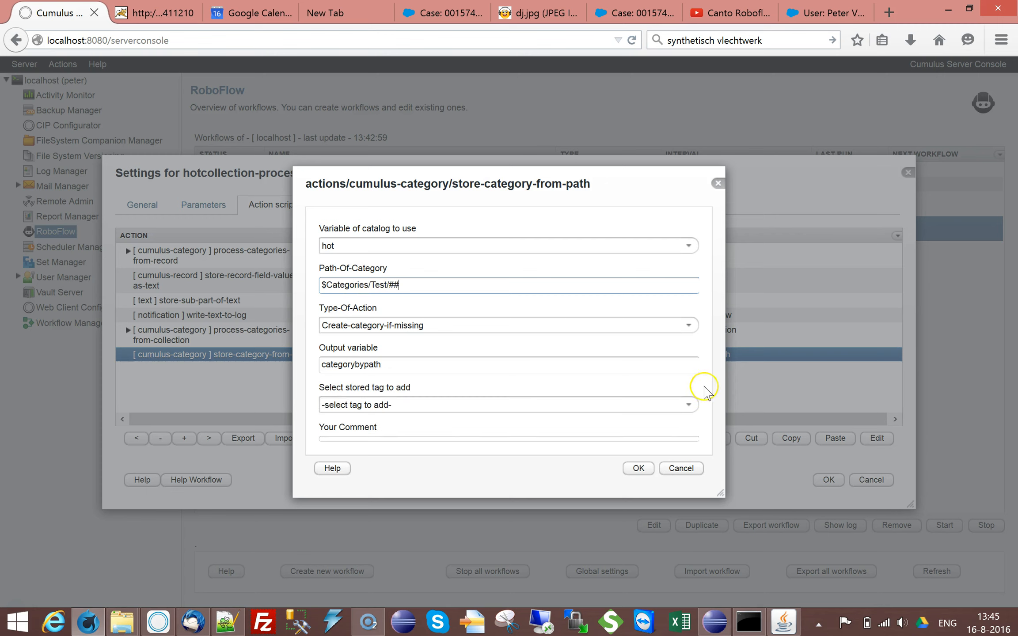
pyautogui.click(690, 405)
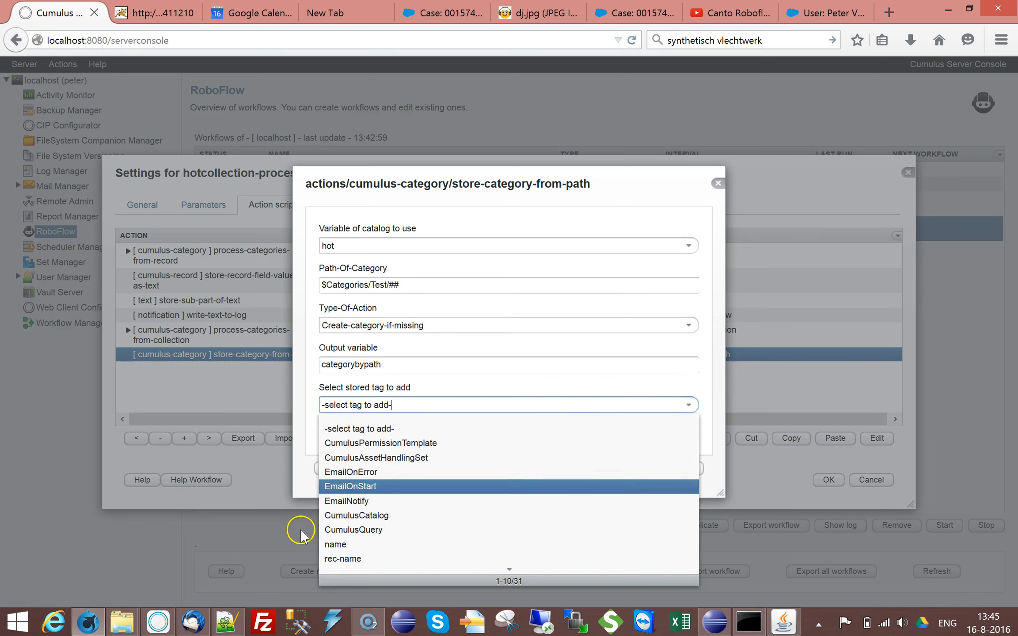
pyautogui.click(511, 571)
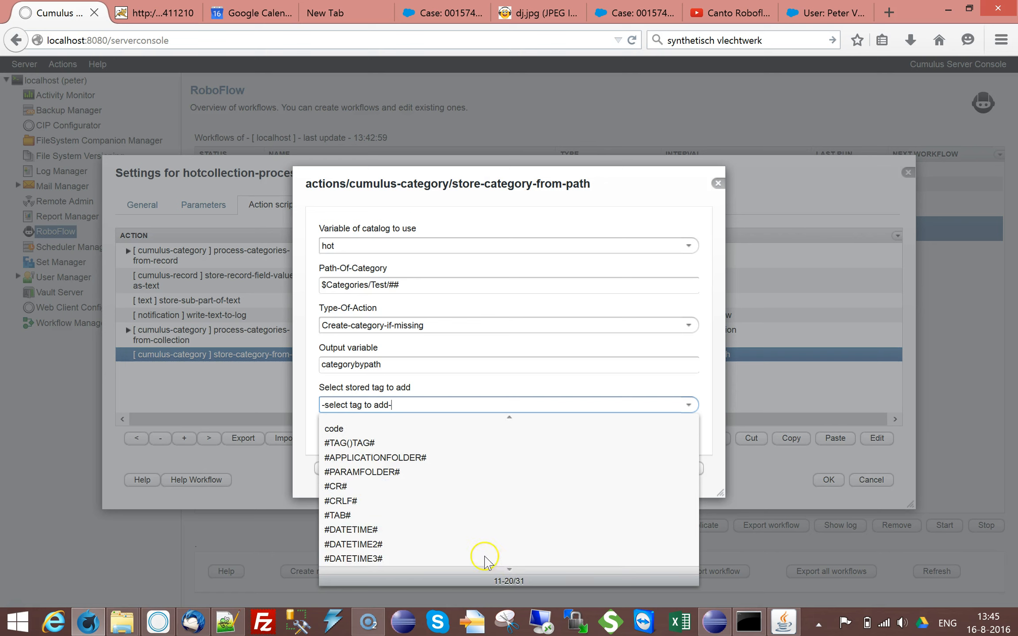
pyautogui.click(368, 427)
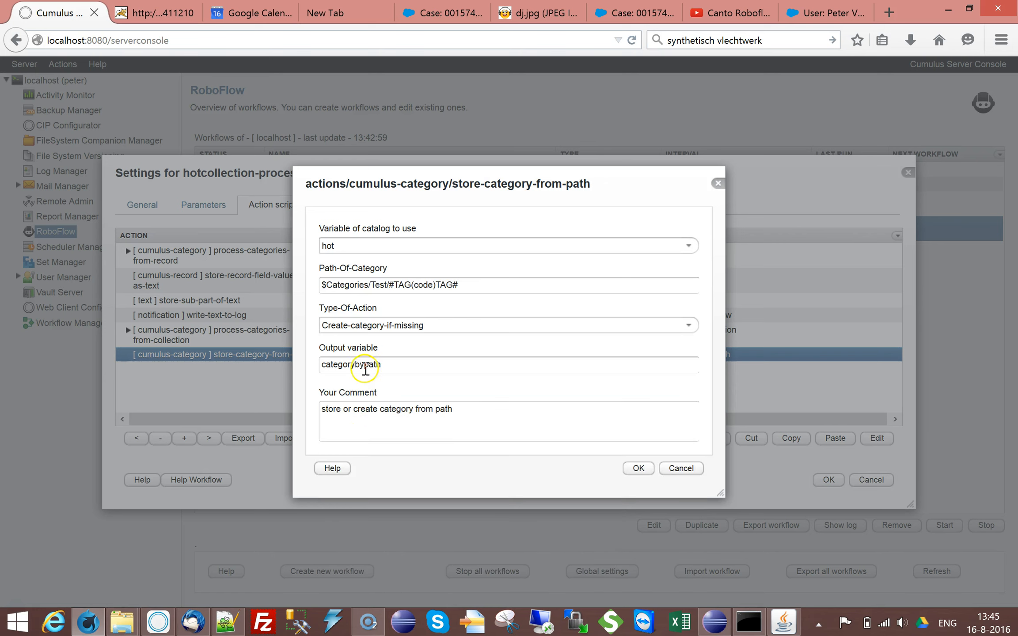
# Step: Set the store-category-from-path action's type to Fail-if-category-missing and confirm the action's settings
pyautogui.moveTo(388, 365)
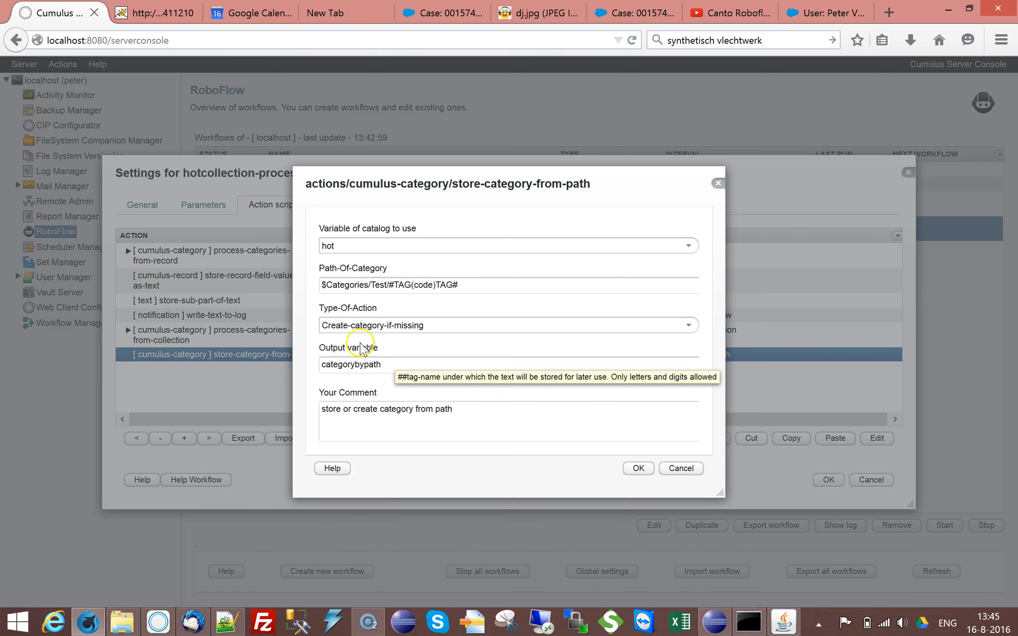
pyautogui.click(692, 323)
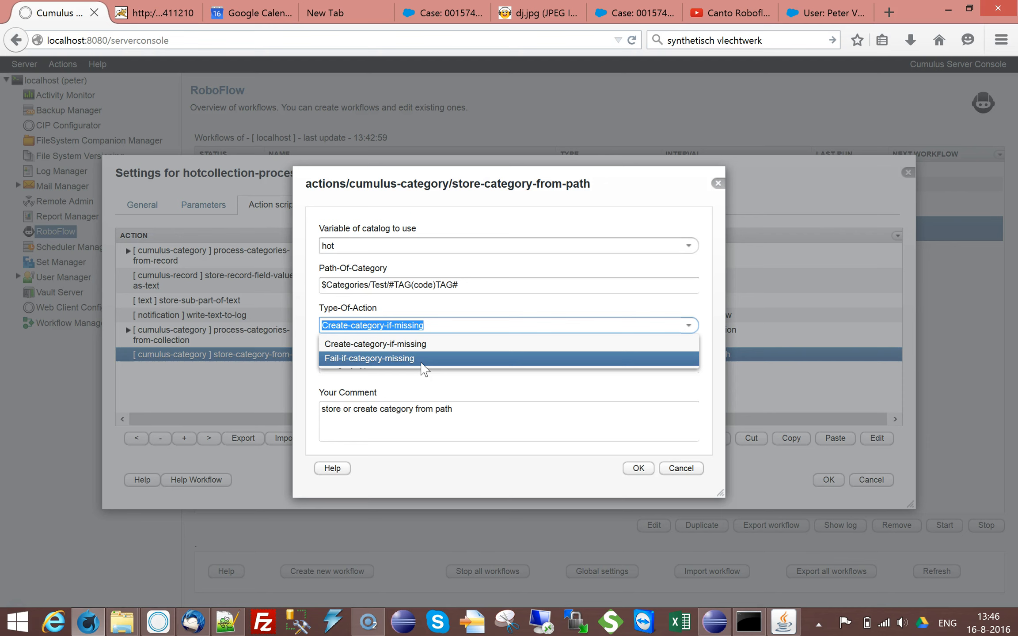
pyautogui.click(442, 400)
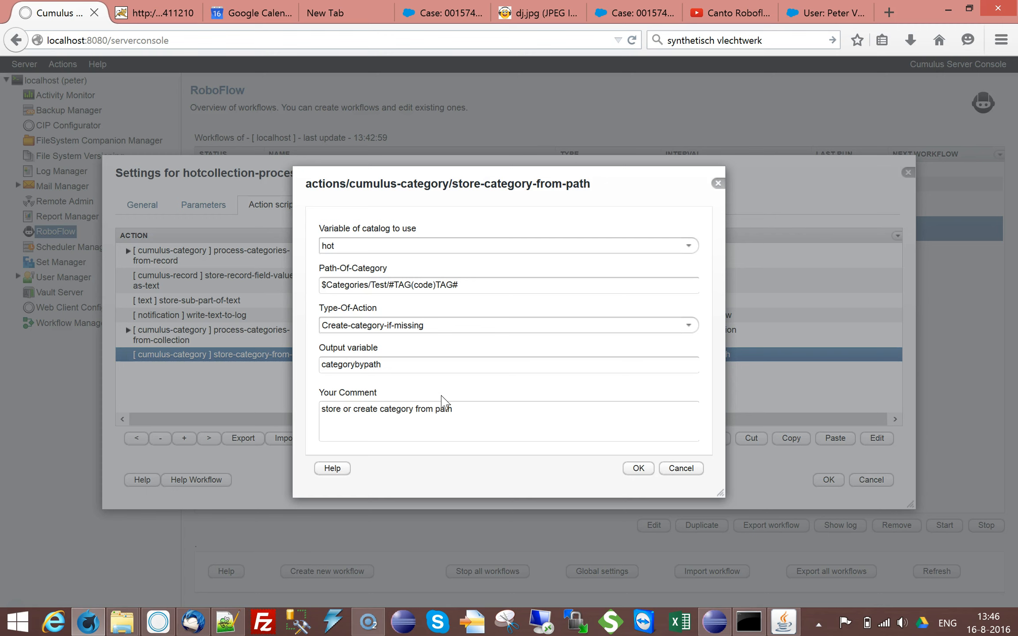
pyautogui.click(444, 326)
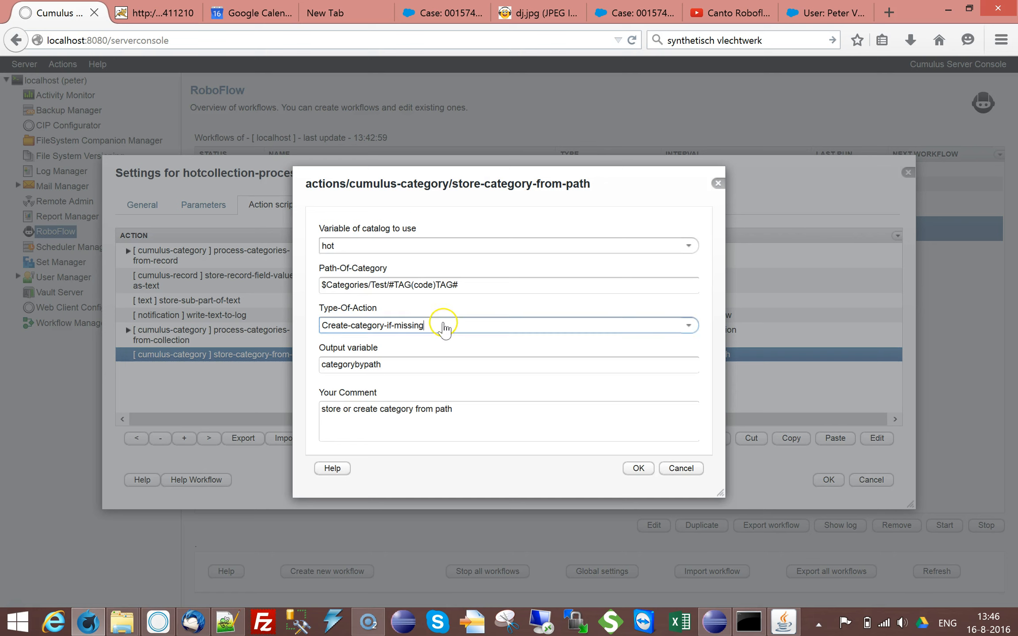
pyautogui.click(688, 326)
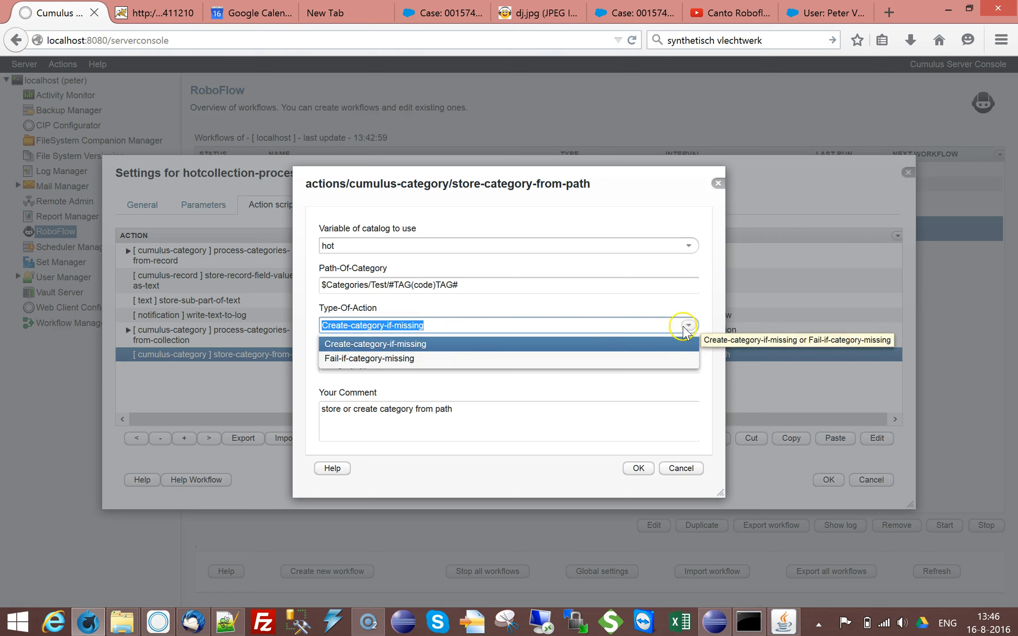
pyautogui.click(367, 358)
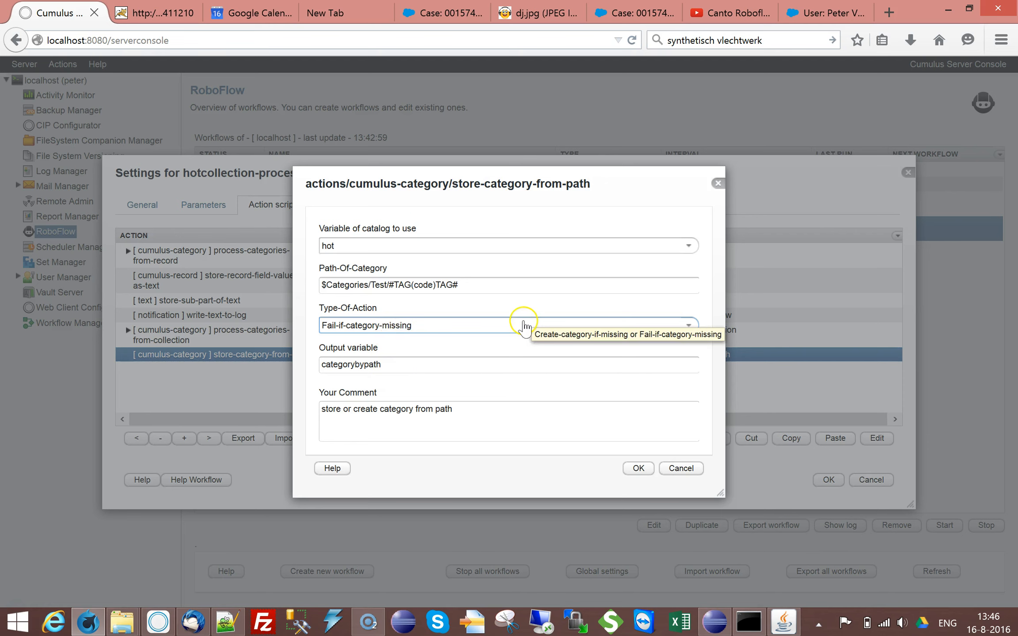
pyautogui.click(641, 469)
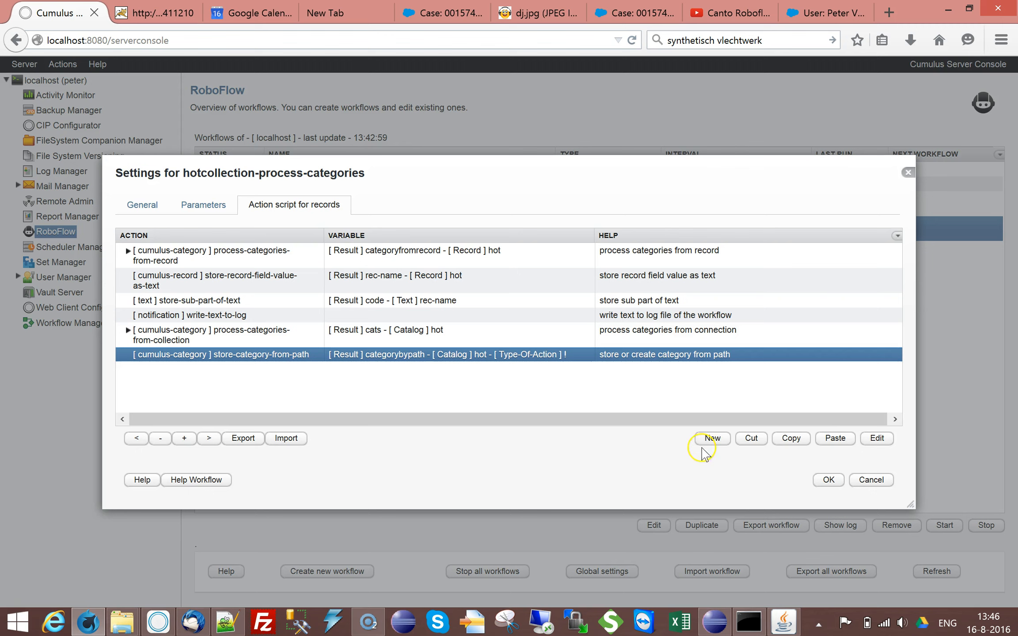
# Step: Examine the actions available in the cumulus-category action category for a new action, and dismiss the dialog without adding one
pyautogui.click(707, 444)
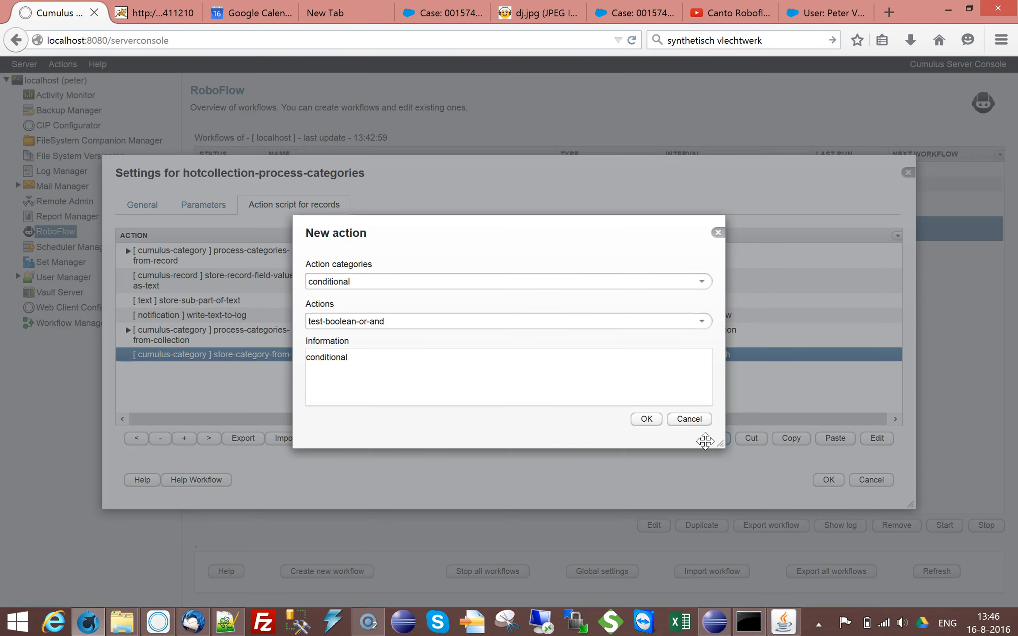
pyautogui.click(702, 280)
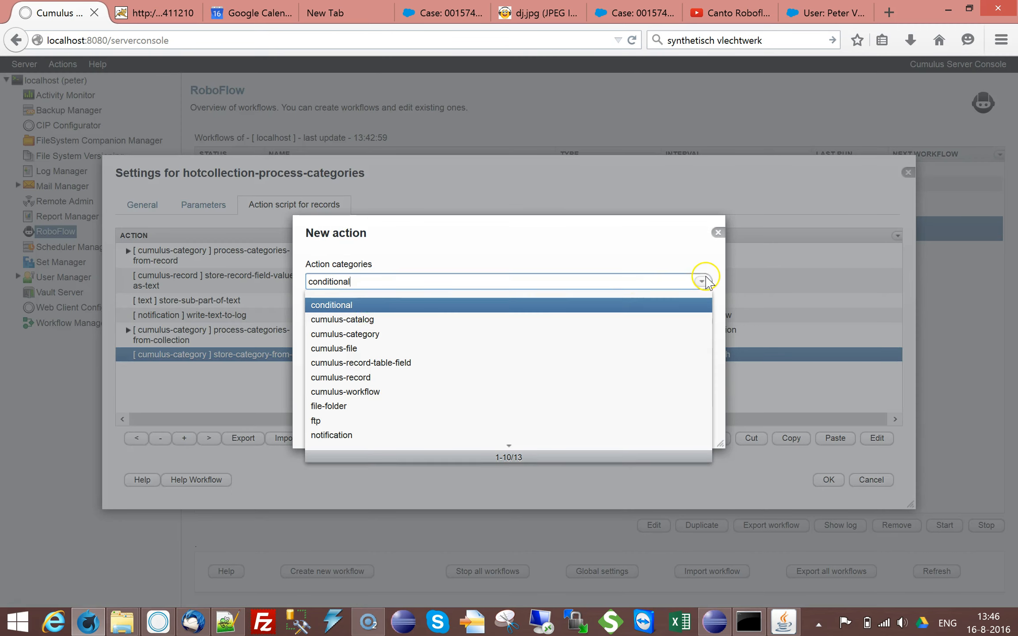
pyautogui.click(381, 336)
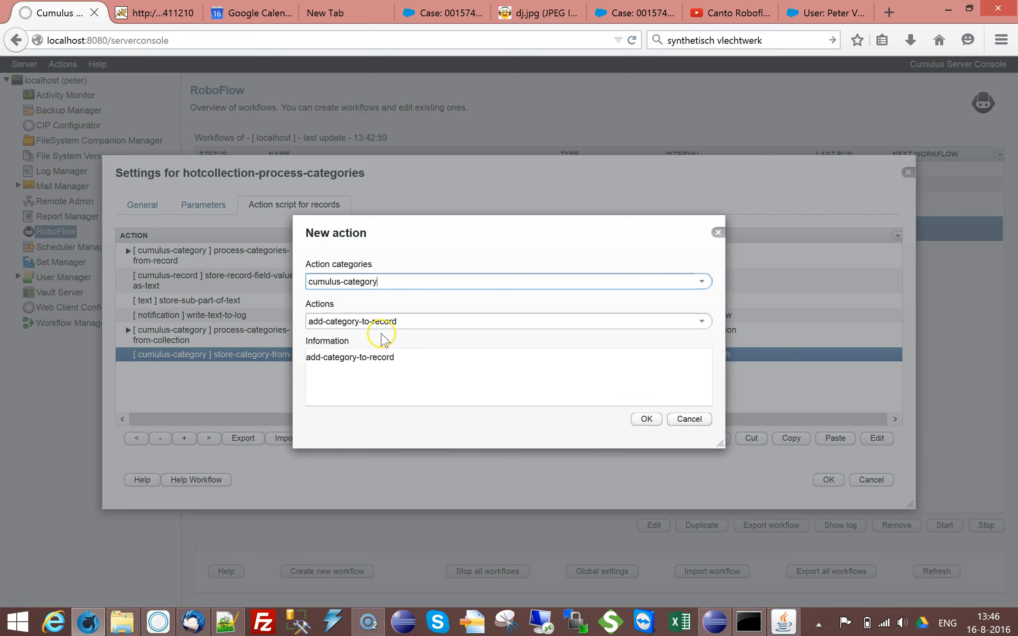
pyautogui.click(702, 322)
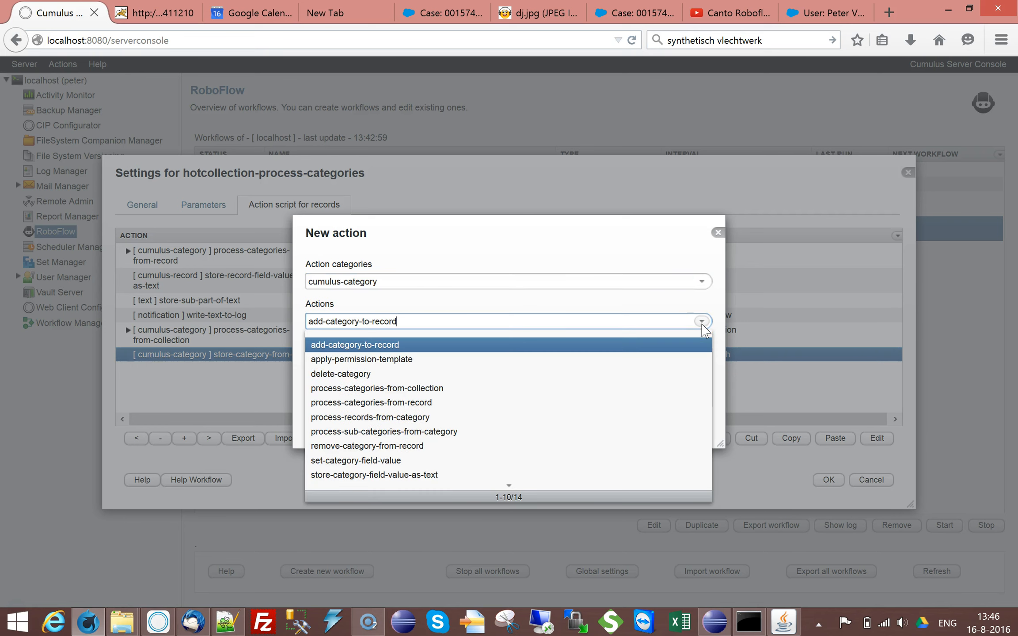
pyautogui.click(509, 489)
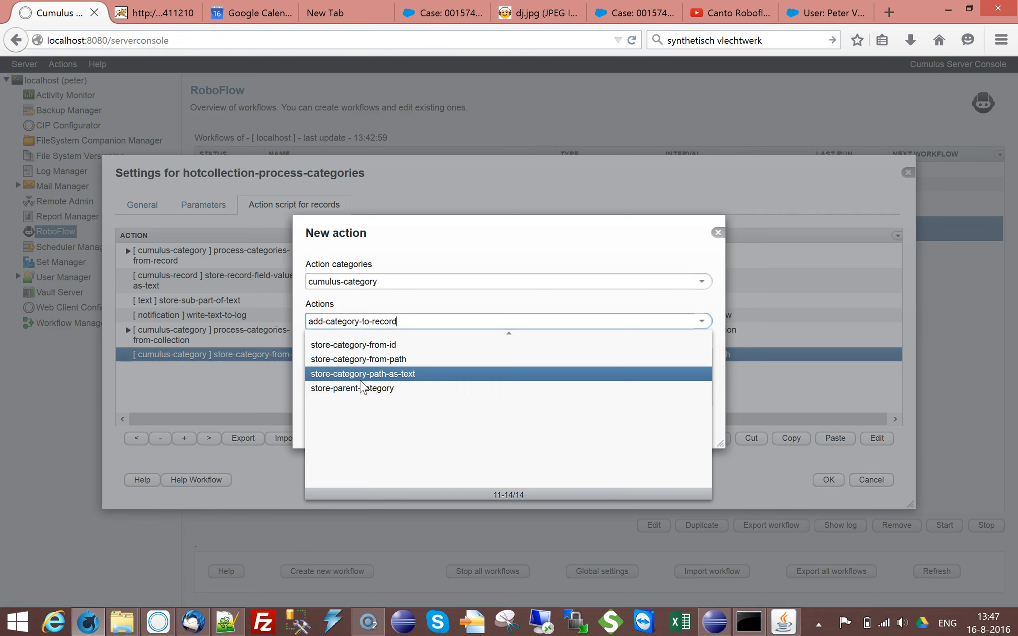
pyautogui.click(511, 335)
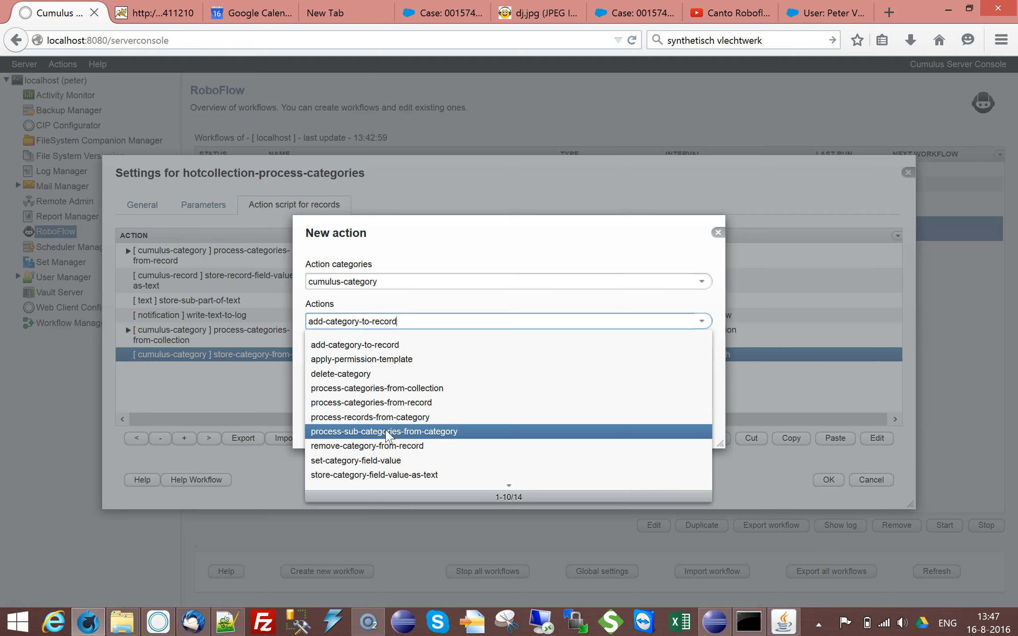
pyautogui.click(527, 312)
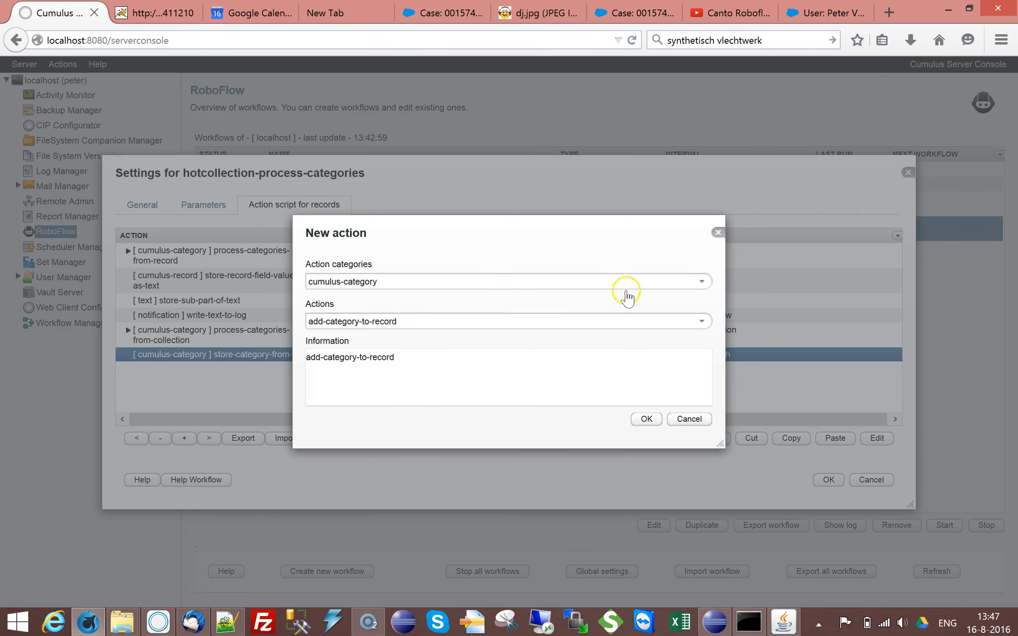
pyautogui.click(719, 235)
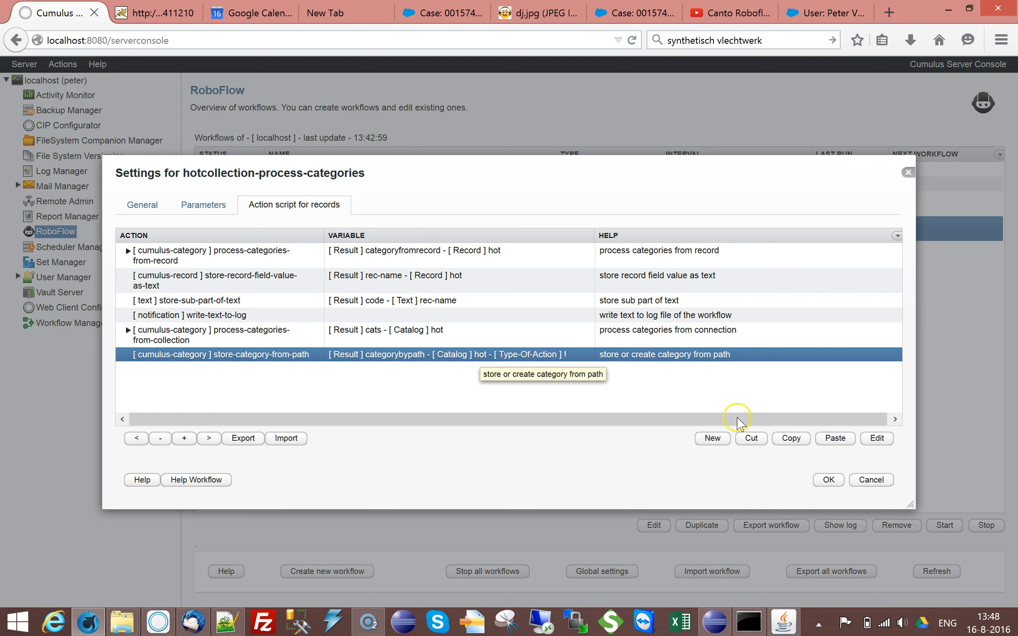
# Step: Confirm the hotcollection-process-categories workflow's settings with the extended action script for records
pyautogui.click(829, 480)
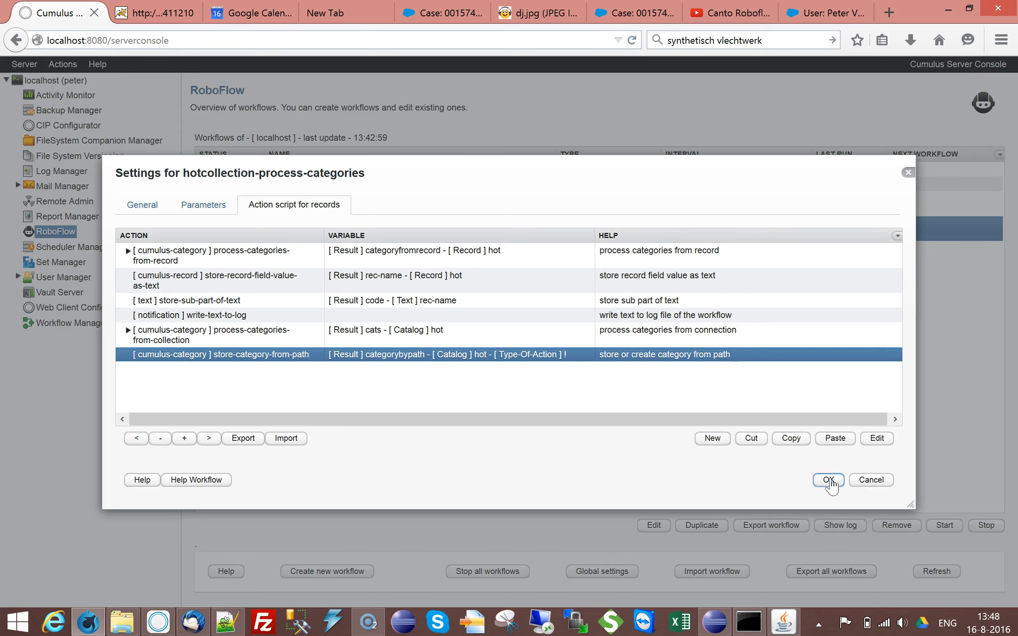